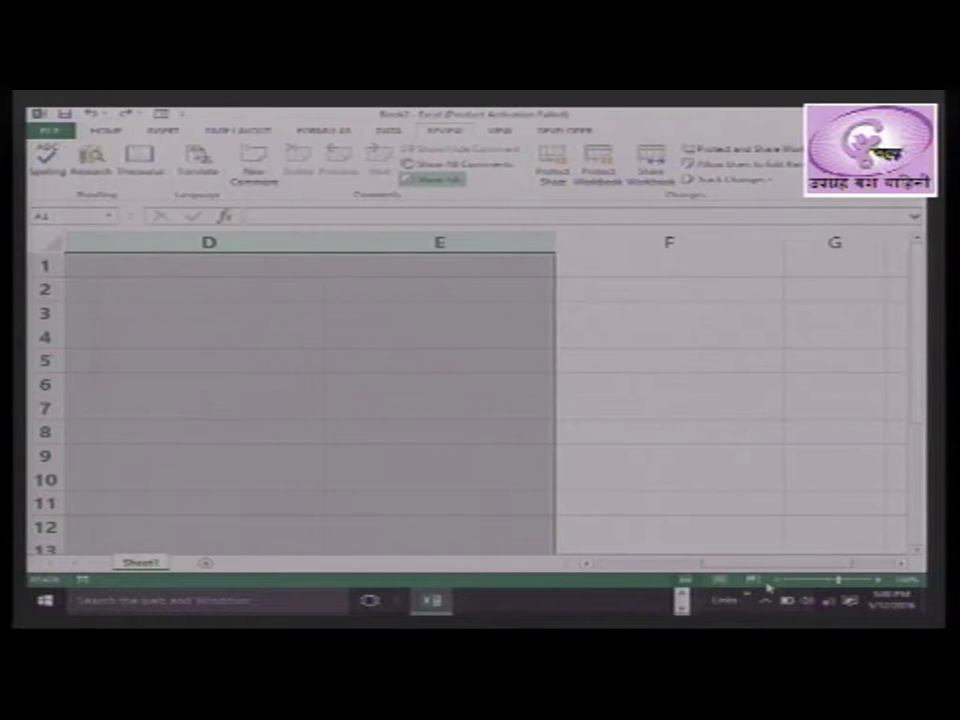
Select columns A through F and drag the header border to give them a narrower uniform width
{"action": "left_click", "coordinate": [197, 271]}
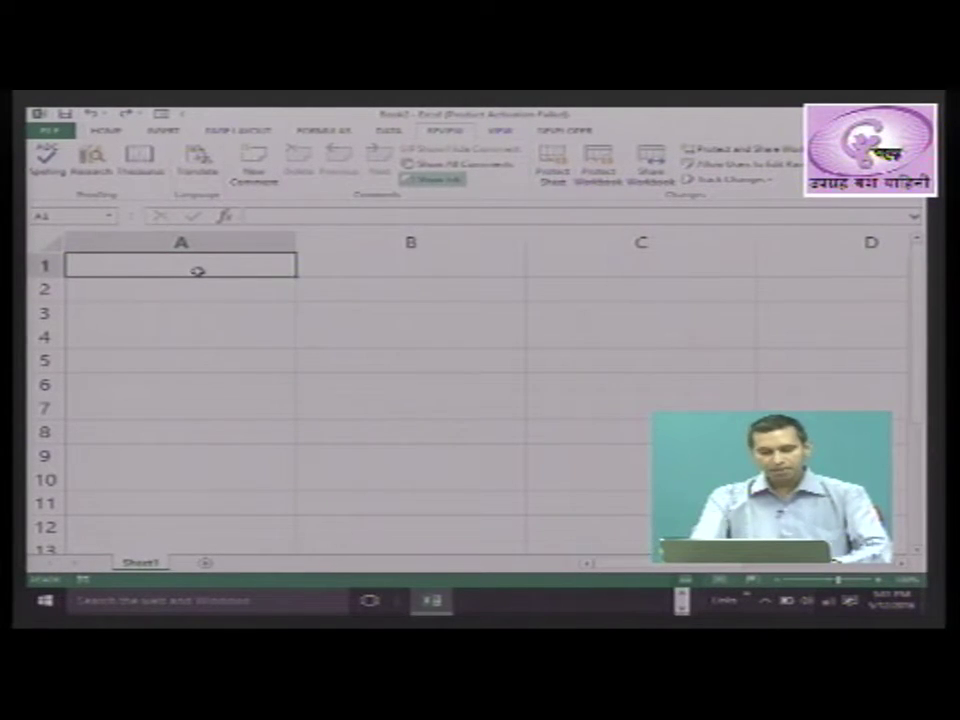
{"action": "key", "text": "ctrl+space"}
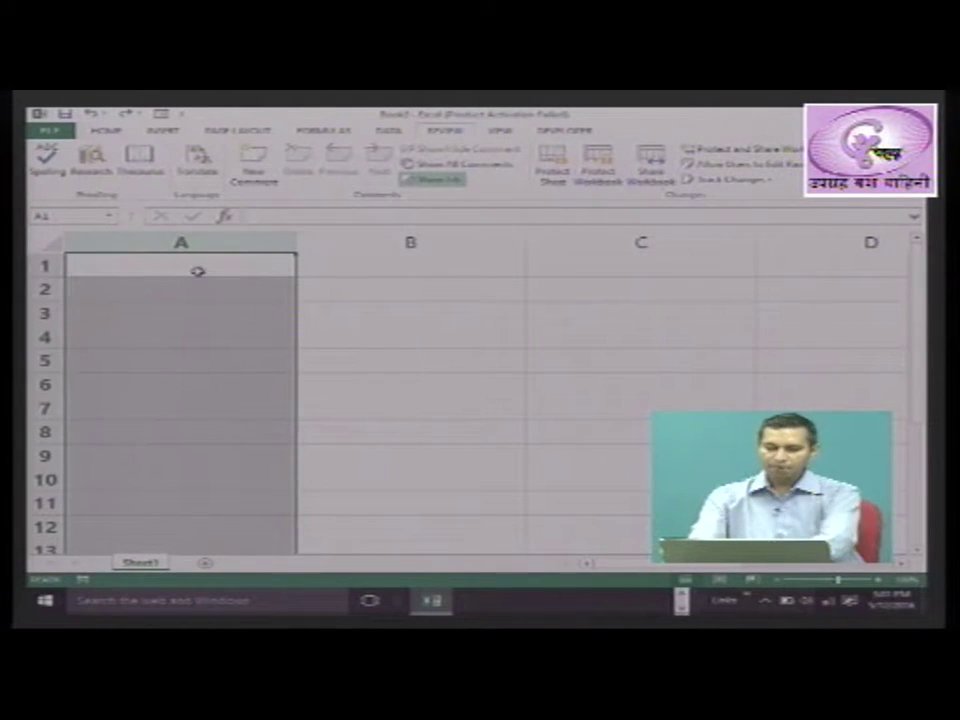
{"action": "key", "text": "shift+Right"}
{"action": "key", "text": "shift+Right"}
{"action": "key", "text": "shift+Right"}
{"action": "key", "text": "shift+Right"}
{"action": "key", "text": "shift+Right"}
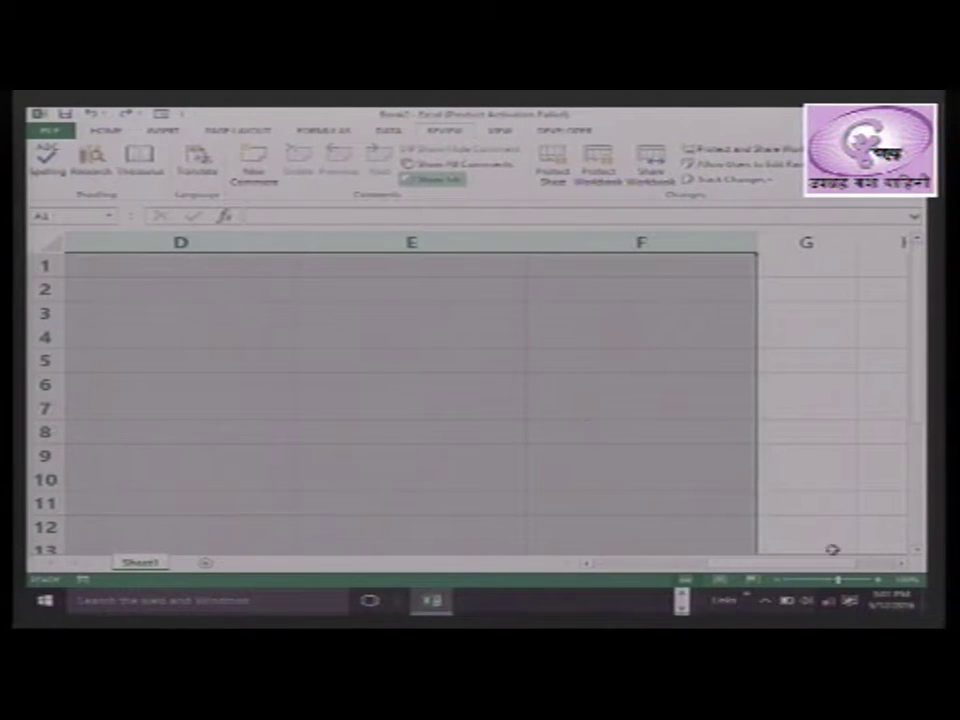
{"action": "left_click_drag", "start_coordinate": [814, 565], "coordinate": [700, 565]}
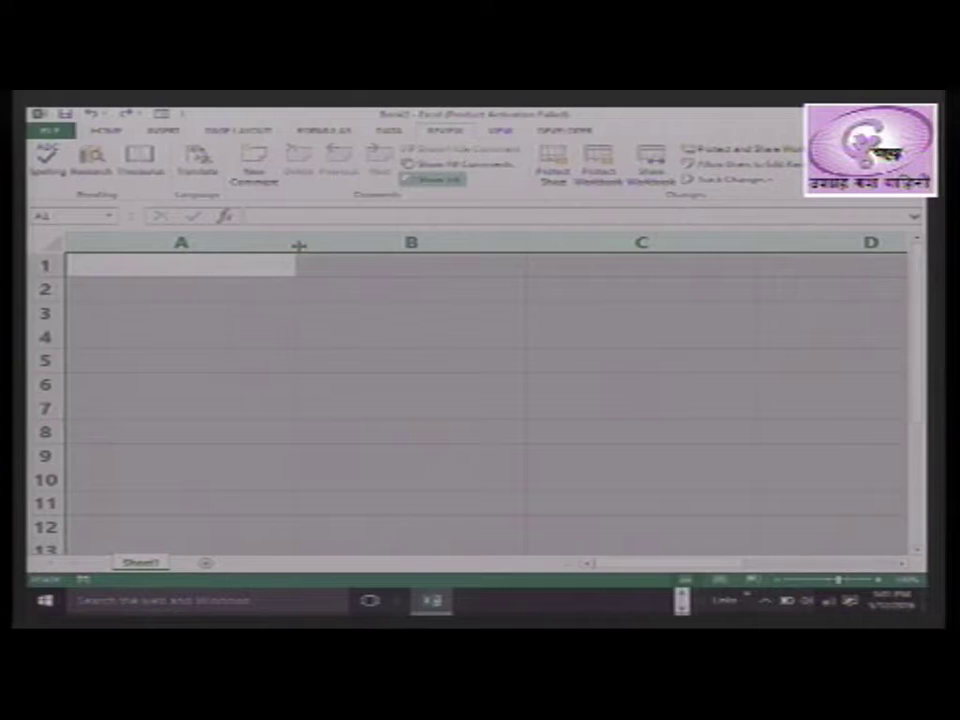
{"action": "left_click_drag", "start_coordinate": [297, 245], "coordinate": [155, 250]}
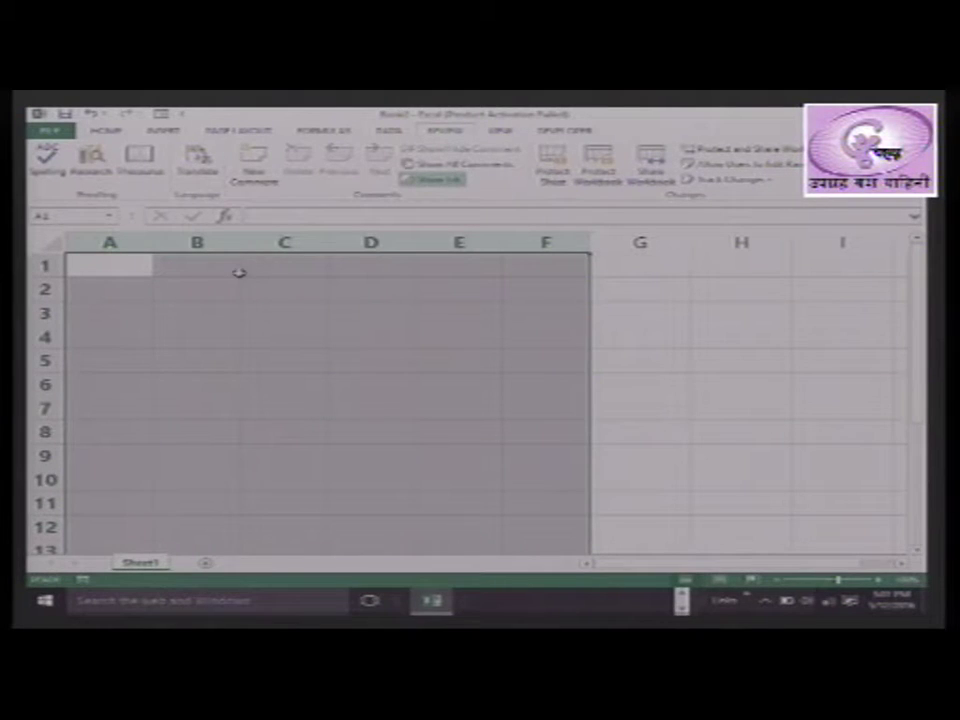
{"action": "left_click", "coordinate": [649, 356]}
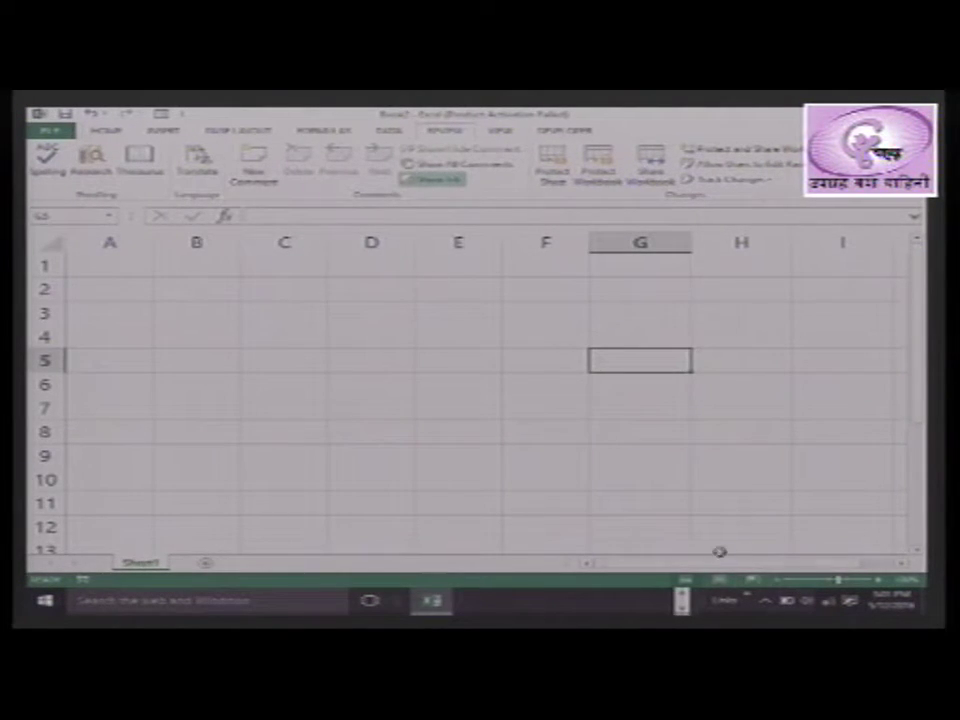
{"action": "left_click", "coordinate": [289, 245]}
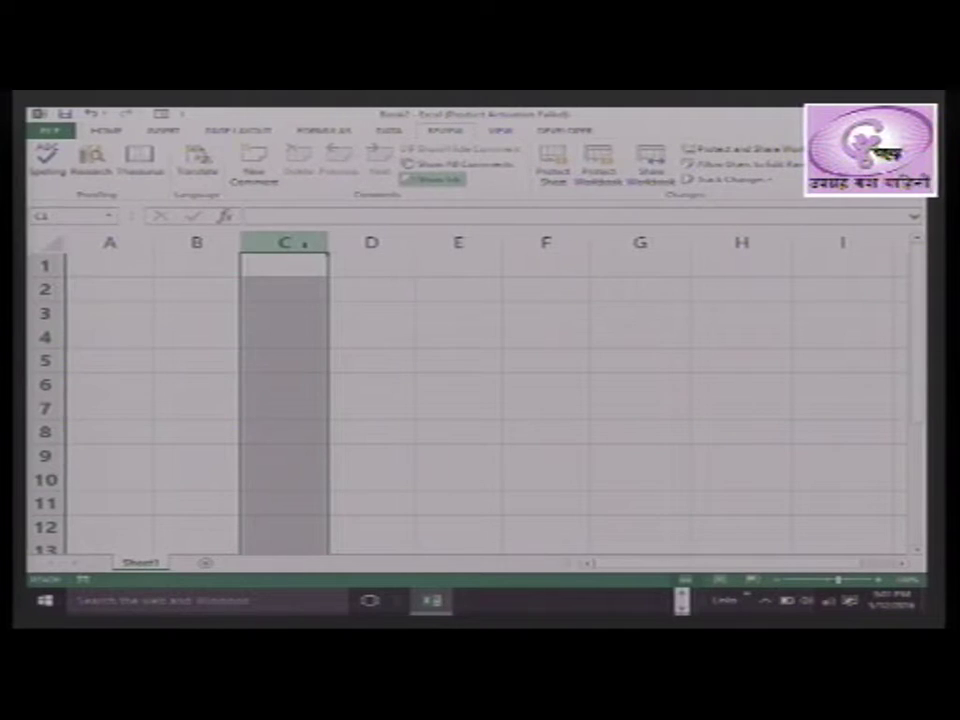
Hide columns C and D, then check cells in the now-adjacent columns B and E
{"action": "left_click_drag", "start_coordinate": [326, 248], "coordinate": [366, 250]}
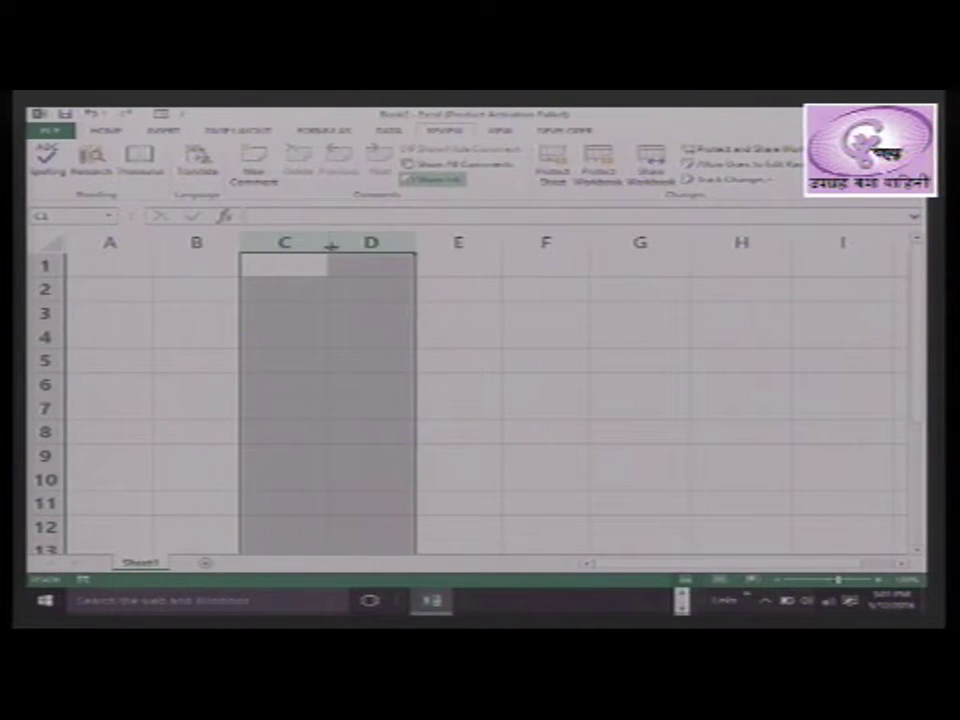
{"action": "right_click", "coordinate": [318, 242]}
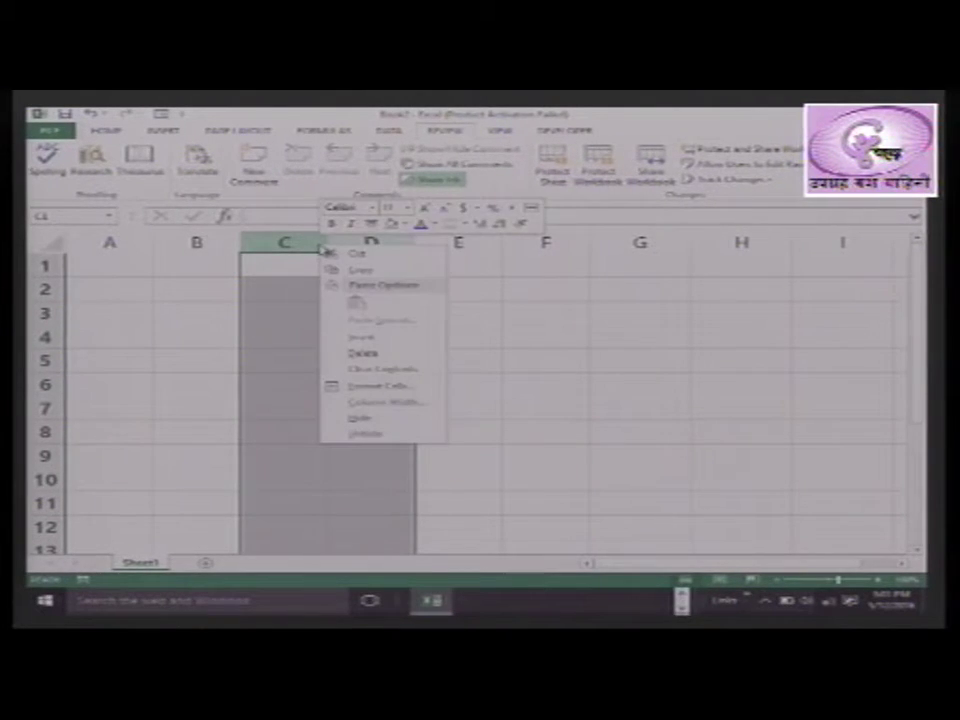
{"action": "left_click", "coordinate": [379, 419]}
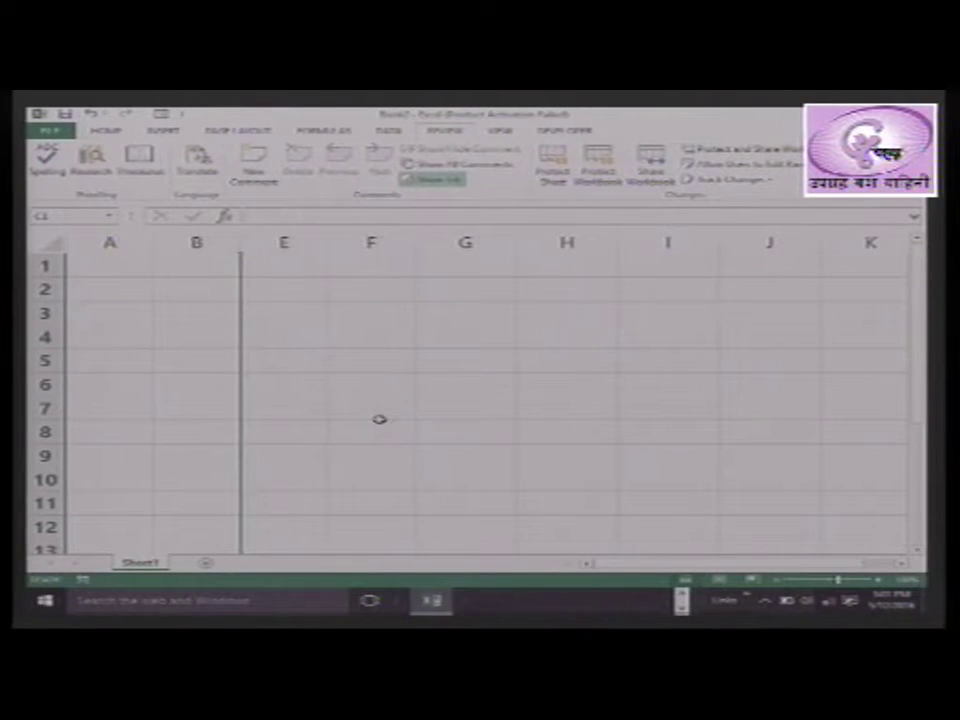
{"action": "left_click", "coordinate": [311, 386]}
{"action": "left_click", "coordinate": [198, 243]}
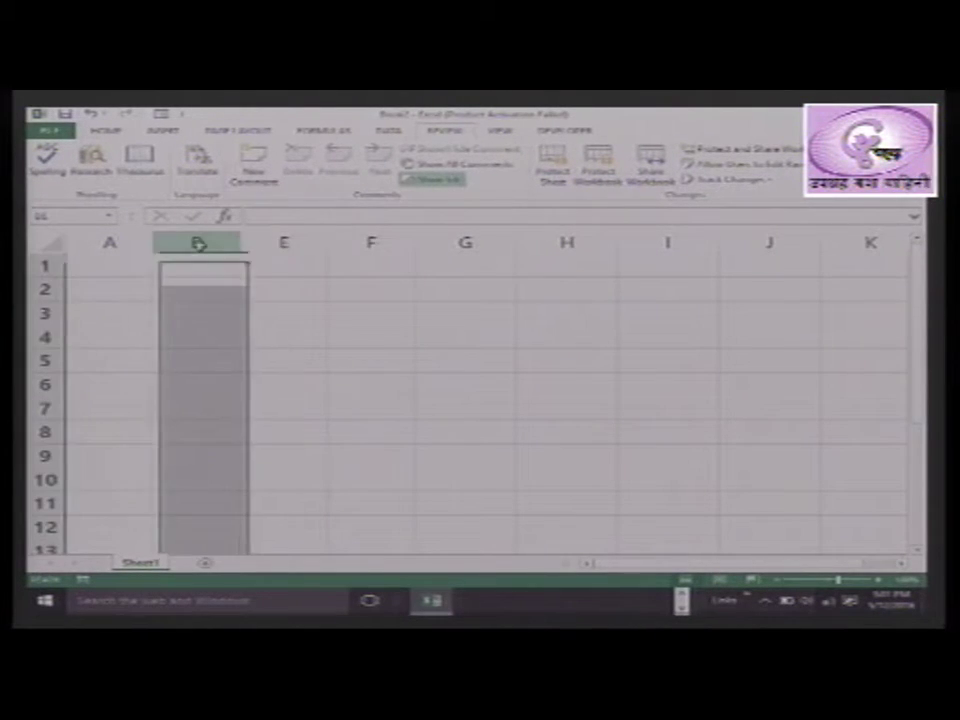
{"action": "left_click", "coordinate": [290, 243]}
{"action": "left_click", "coordinate": [283, 380]}
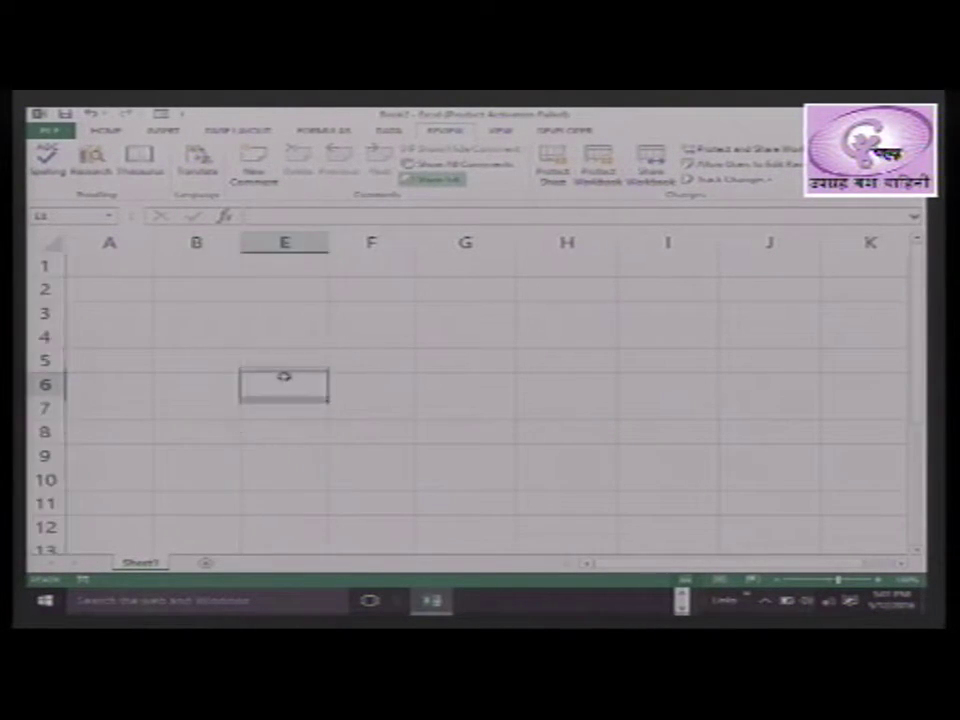
{"action": "left_click", "coordinate": [228, 270]}
{"action": "left_click", "coordinate": [271, 270]}
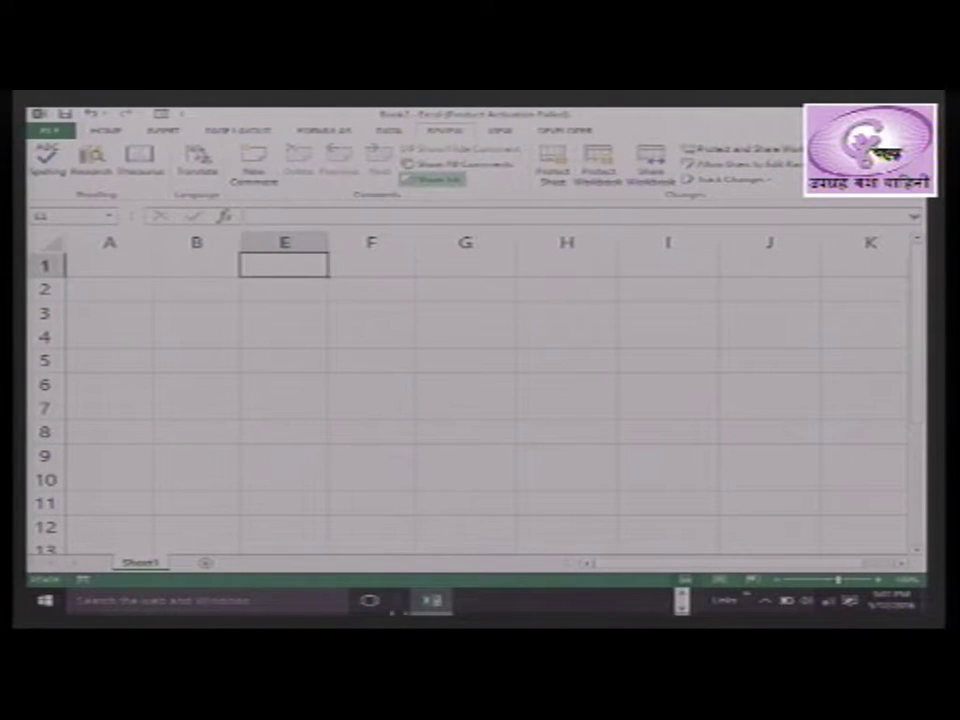
Unhide columns C and D from the B–E selection so headers run A through I
{"action": "left_click_drag", "start_coordinate": [196, 243], "coordinate": [270, 250]}
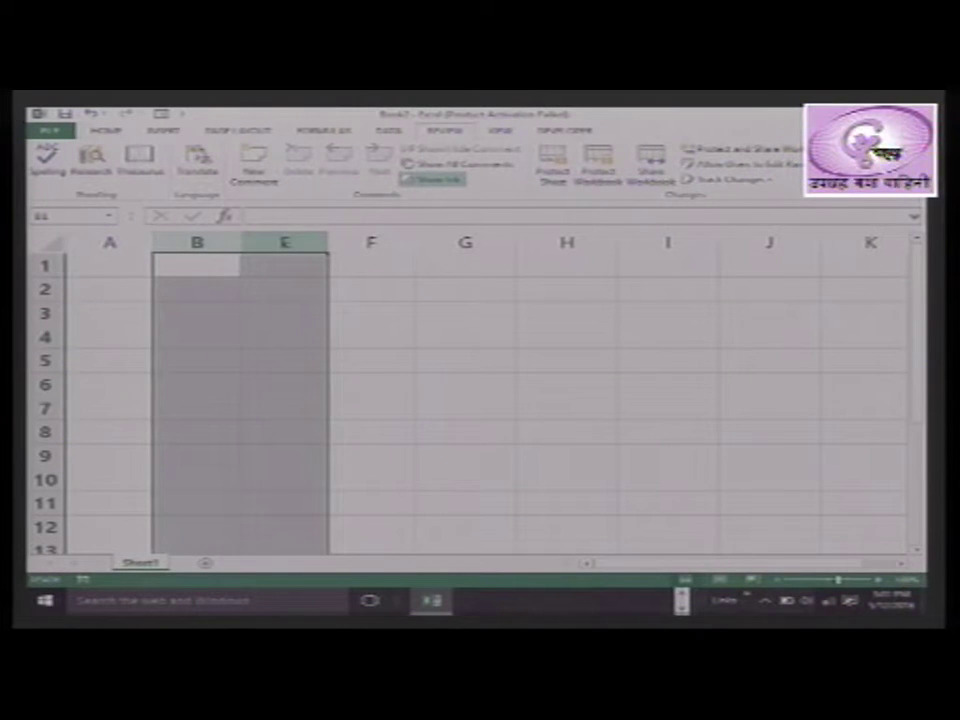
{"action": "right_click", "coordinate": [284, 245]}
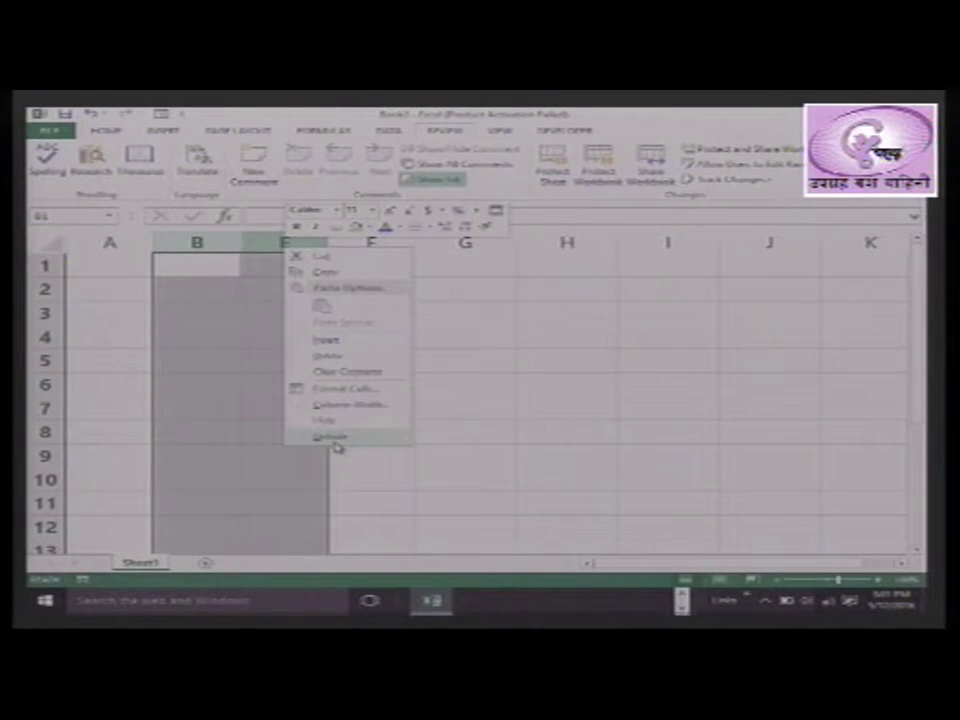
{"action": "left_click", "coordinate": [335, 440]}
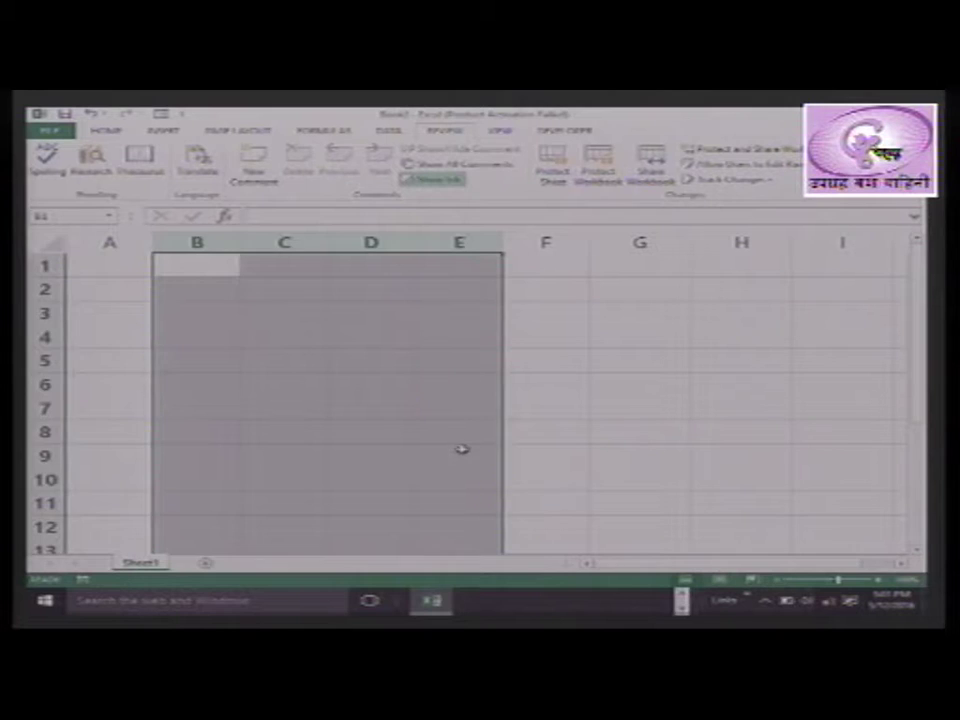
{"action": "left_click", "coordinate": [462, 451]}
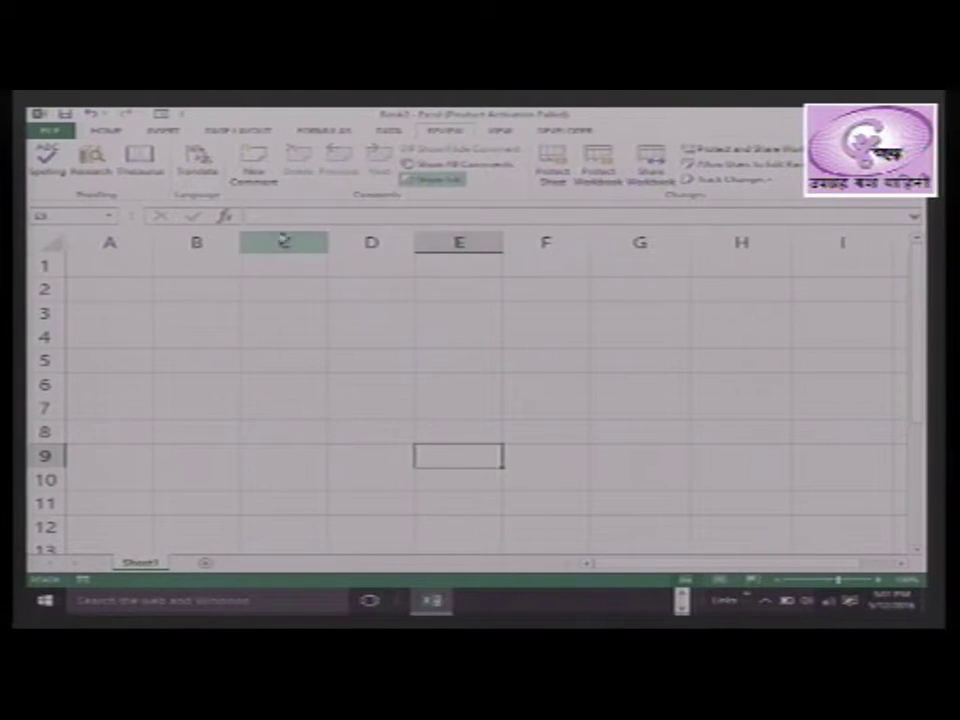
{"action": "left_click_drag", "start_coordinate": [281, 242], "coordinate": [345, 262]}
{"action": "left_click", "coordinate": [311, 383]}
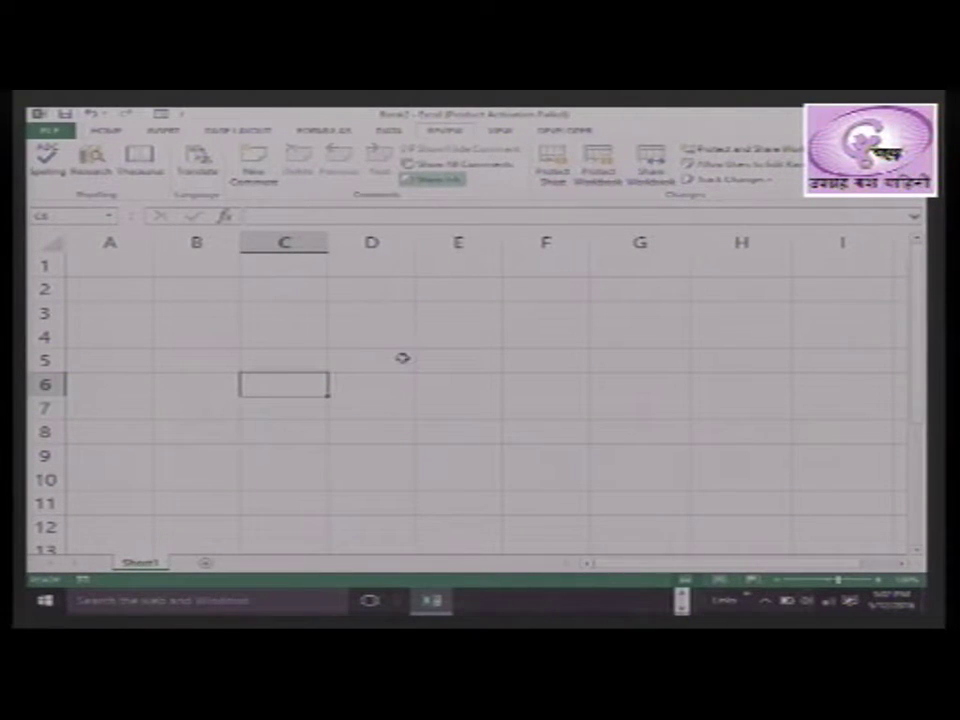
{"action": "left_click_drag", "start_coordinate": [113, 264], "coordinate": [393, 474]}
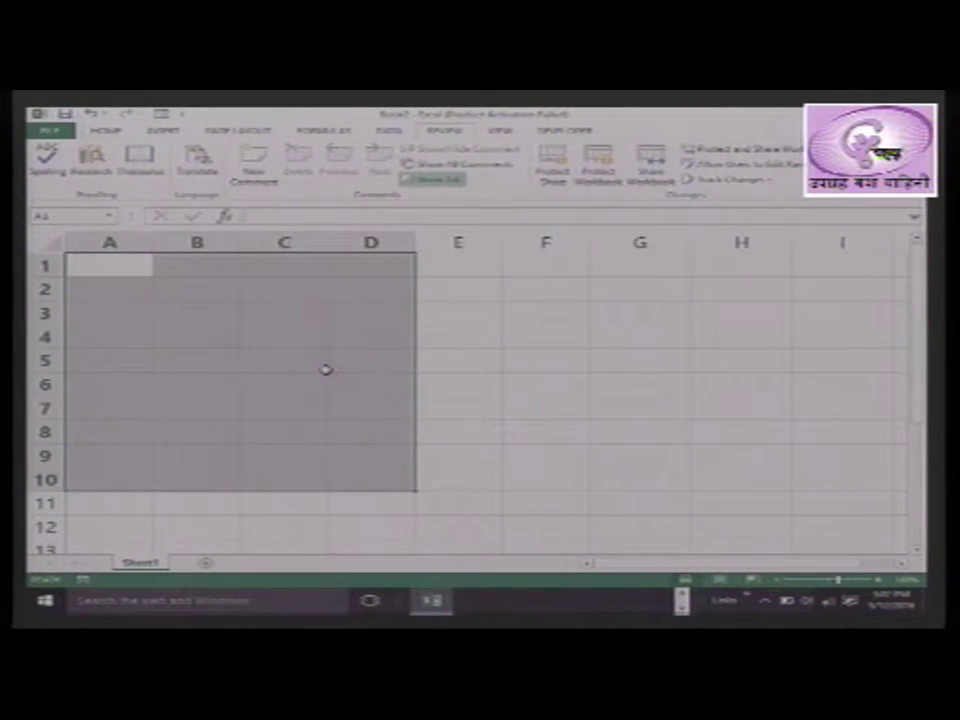
Enter 12/05/2016 in A1 and autofit column A to show the full date
{"action": "left_click", "coordinate": [125, 269]}
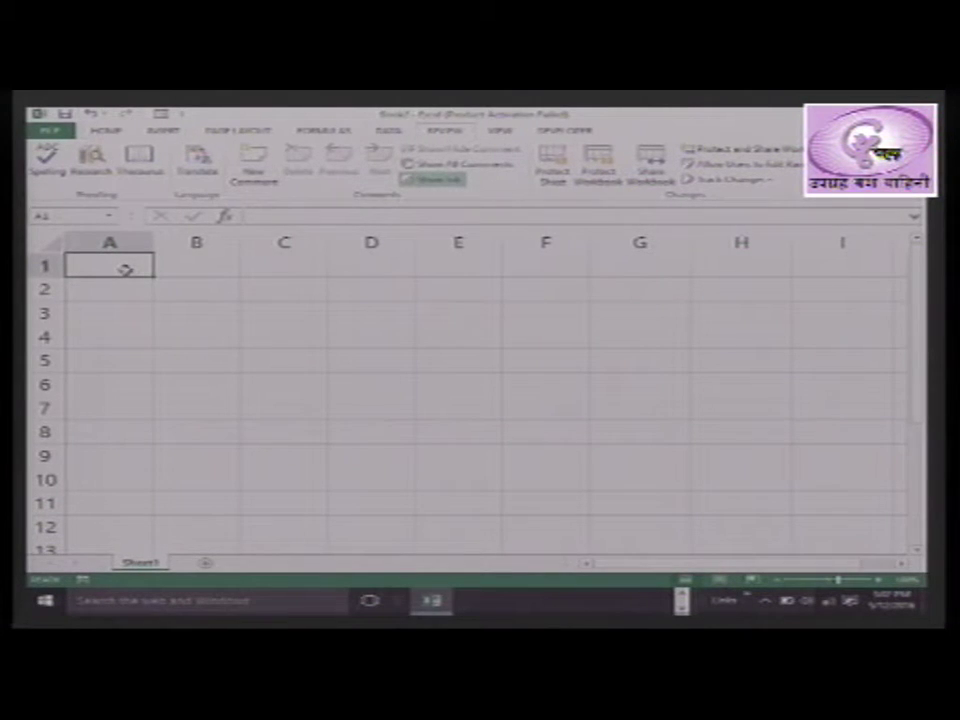
{"action": "type", "text": "12/"}
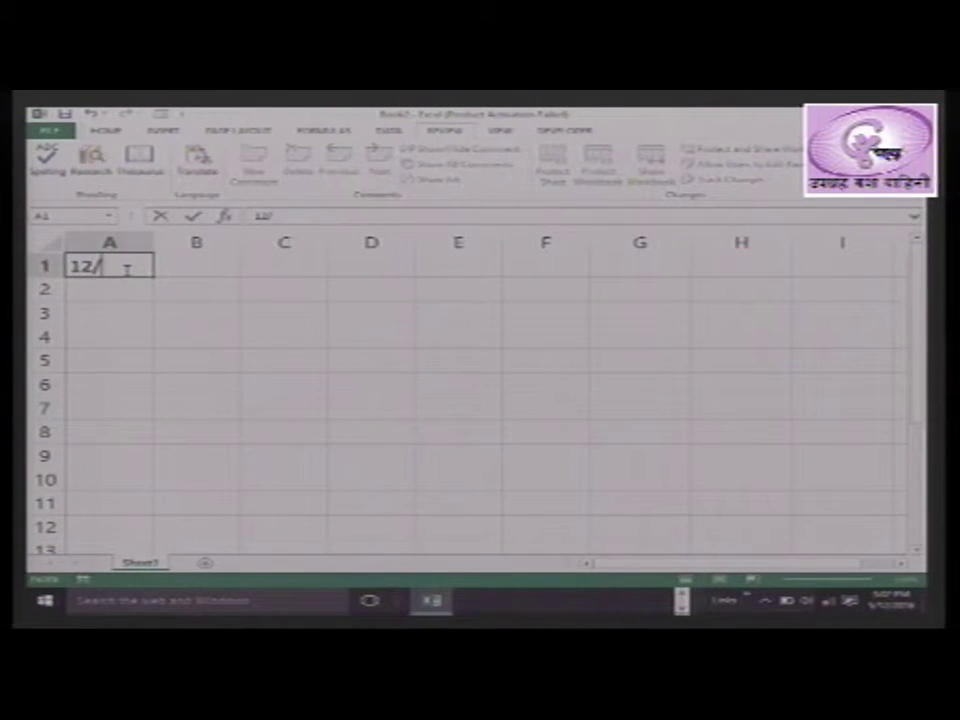
{"action": "type", "text": "05/2016"}
{"action": "key", "text": "Return"}
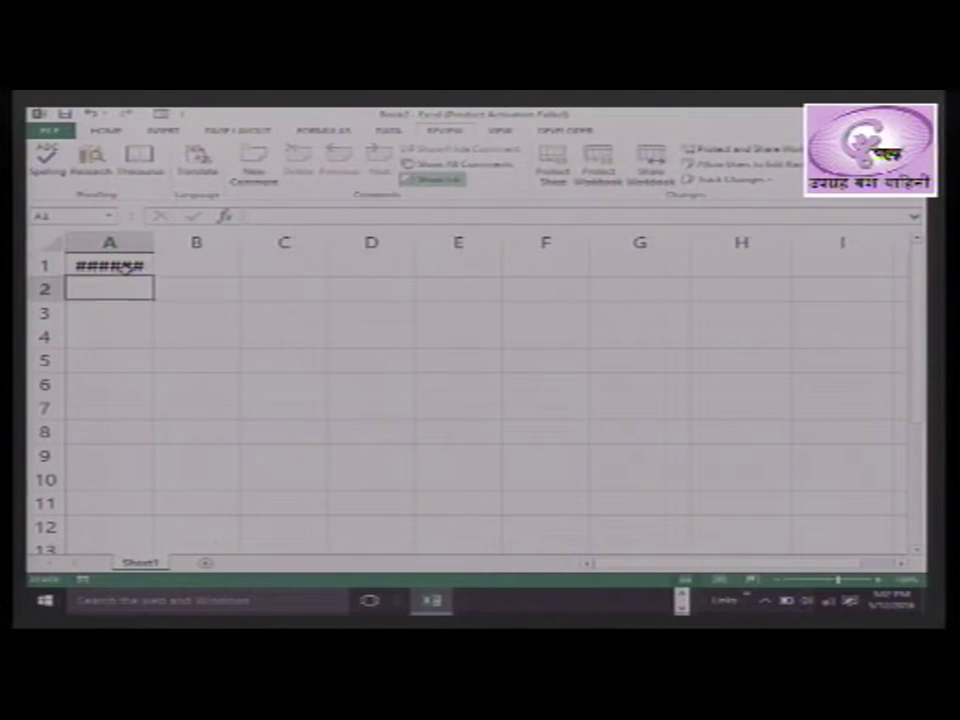
{"action": "left_click", "coordinate": [133, 263]}
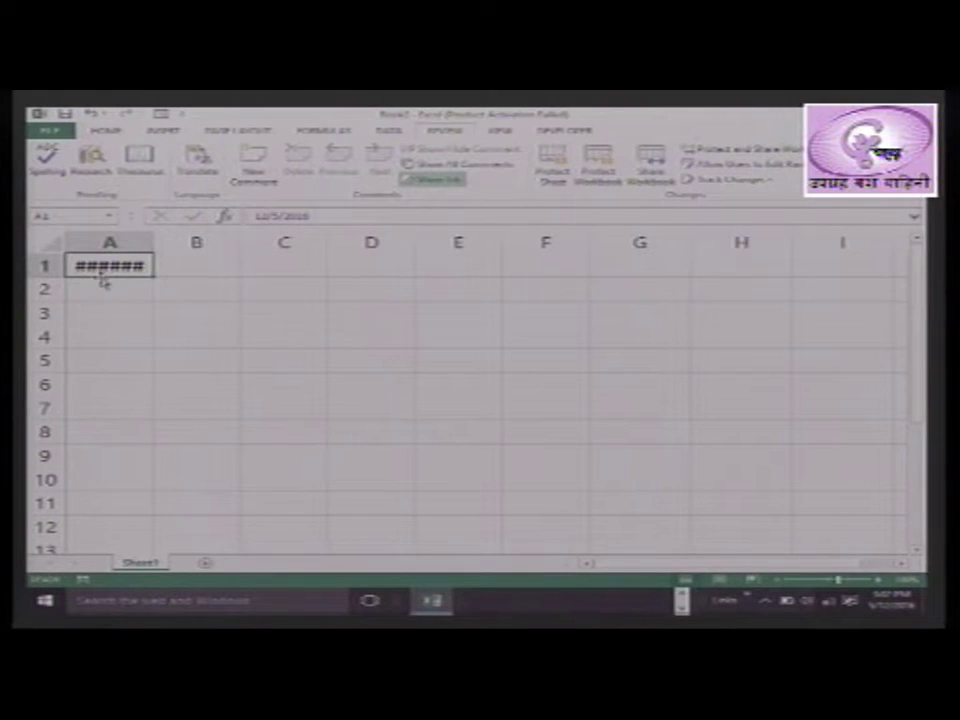
{"action": "double_click", "coordinate": [151, 242]}
{"action": "left_click", "coordinate": [118, 290]}
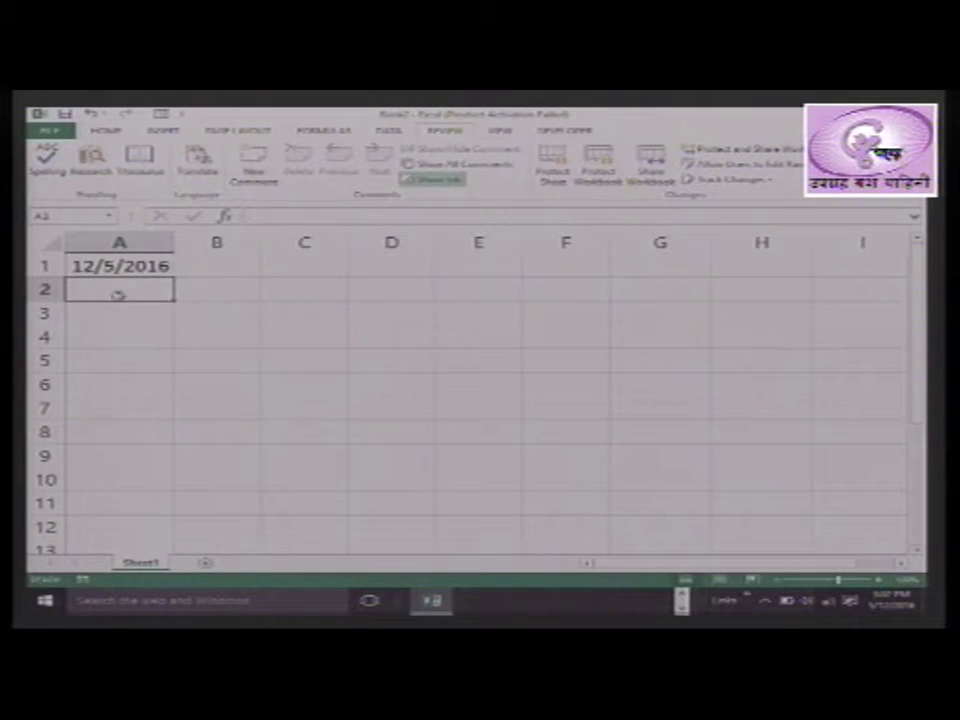
{"action": "left_click", "coordinate": [133, 266]}
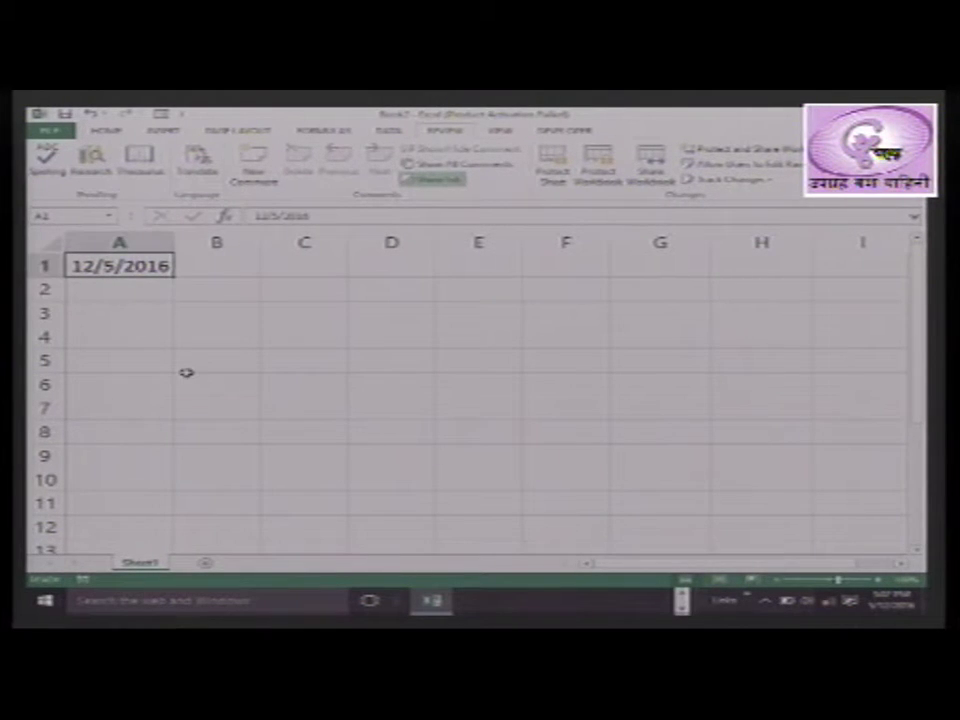
{"action": "mouse_move", "coordinate": [143, 266]}
{"action": "left_mouse_down"}
{"action": "mouse_move", "coordinate": [216, 276]}
{"action": "mouse_move", "coordinate": [362, 339]}
{"action": "mouse_move", "coordinate": [377, 431]}
{"action": "mouse_move", "coordinate": [373, 478]}
{"action": "left_mouse_up"}
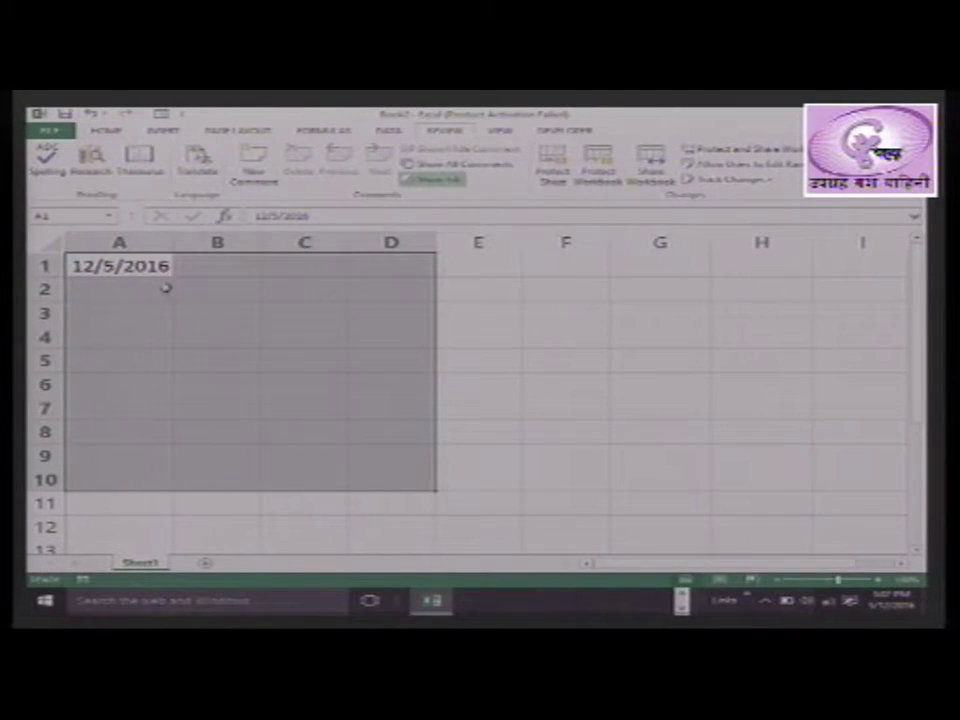
Clear A1 and apply the 14-Mar-12 Date format to the range A1:D10
{"action": "left_click", "coordinate": [128, 266]}
{"action": "key", "text": "Delete"}
{"action": "left_click_drag", "start_coordinate": [130, 266], "coordinate": [386, 476]}
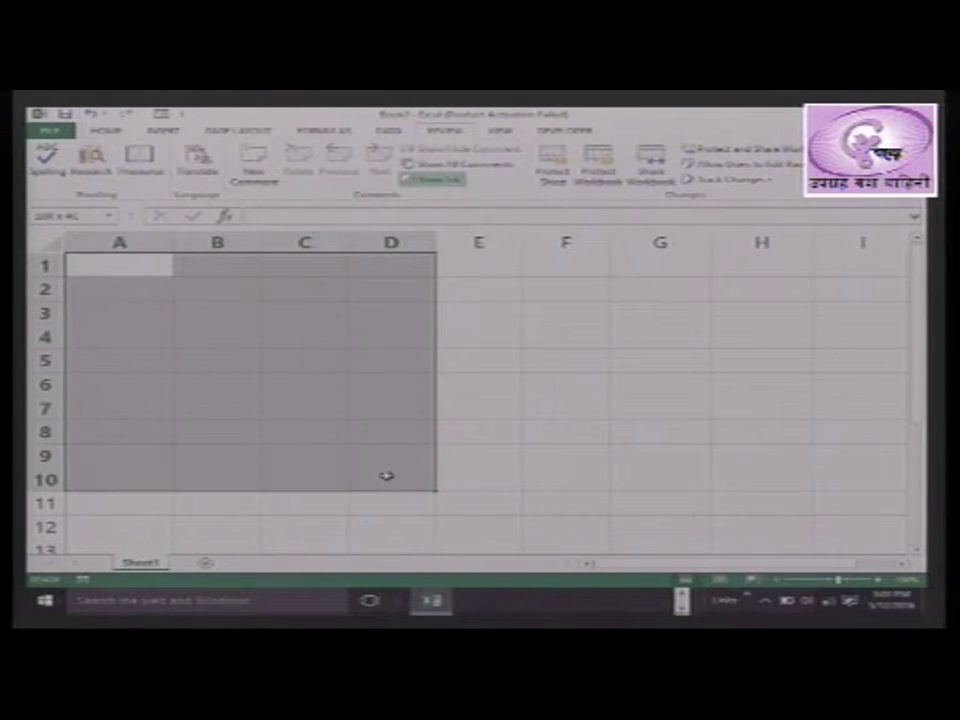
{"action": "right_click", "coordinate": [368, 393]}
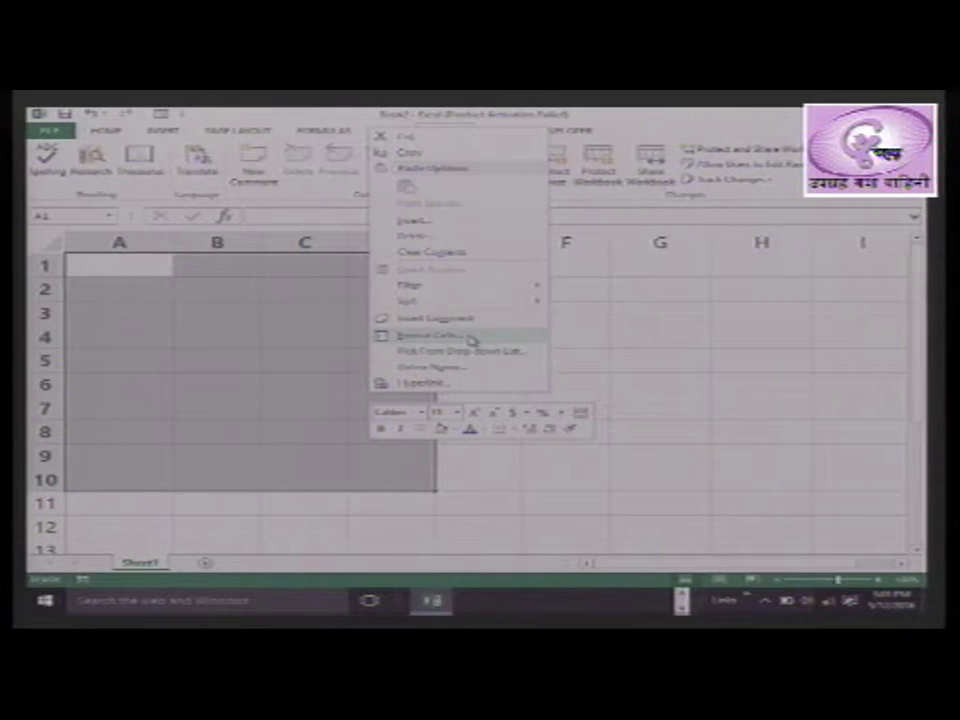
{"action": "left_click", "coordinate": [467, 336]}
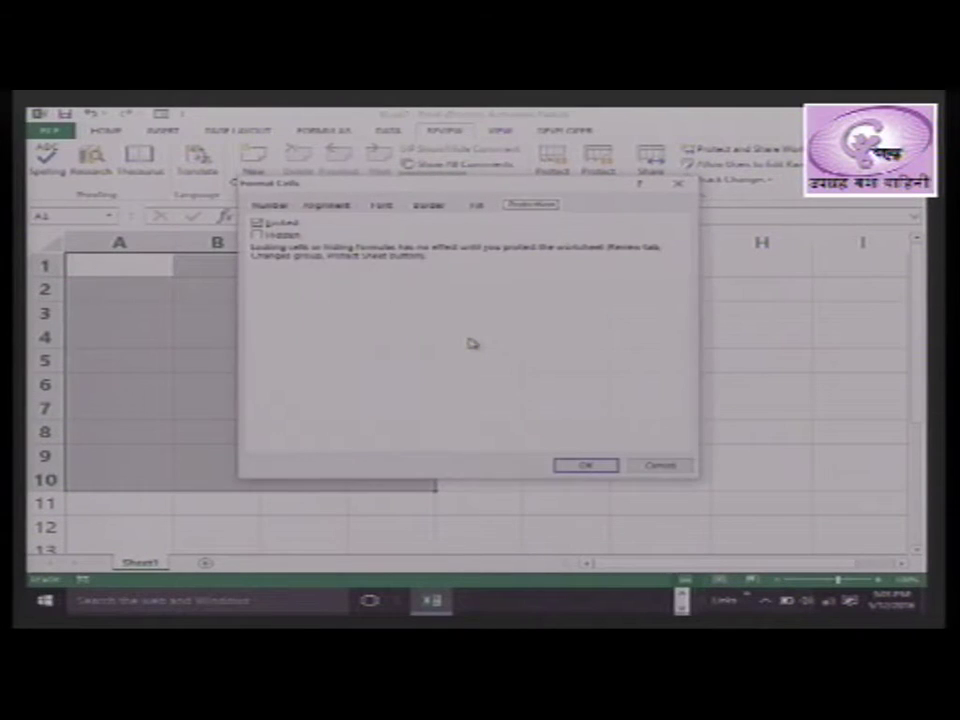
{"action": "left_click", "coordinate": [272, 205]}
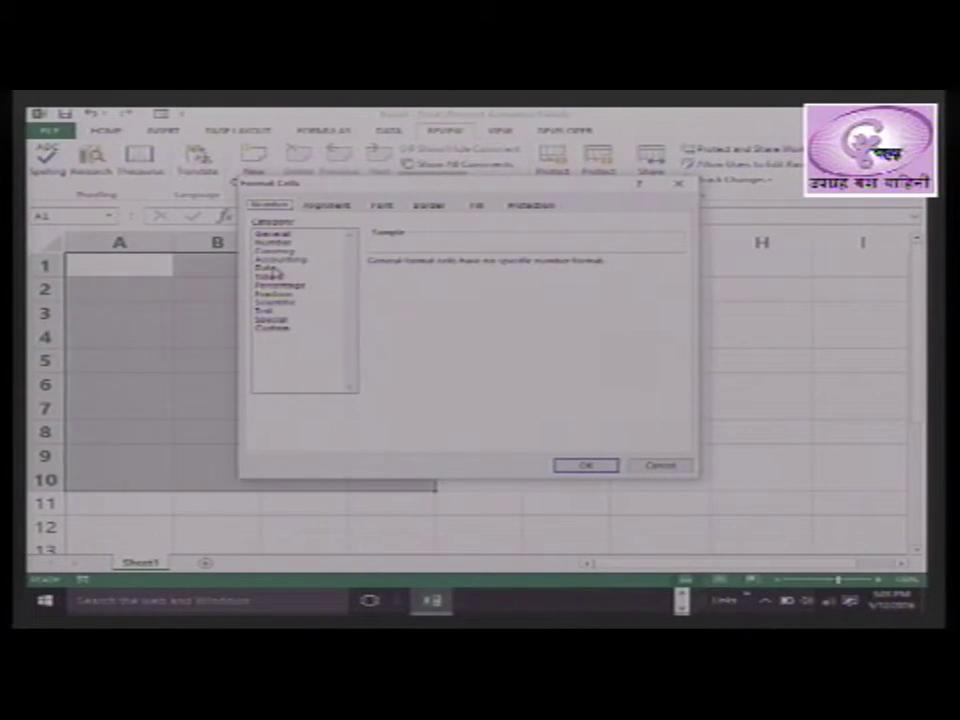
{"action": "left_click", "coordinate": [268, 268]}
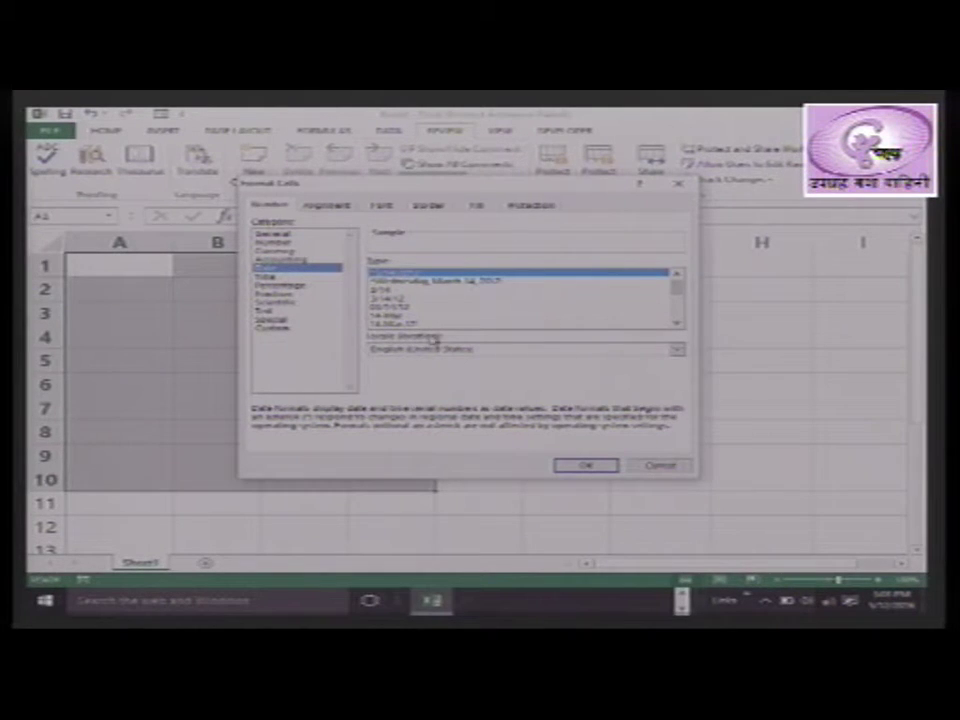
{"action": "left_click", "coordinate": [400, 325]}
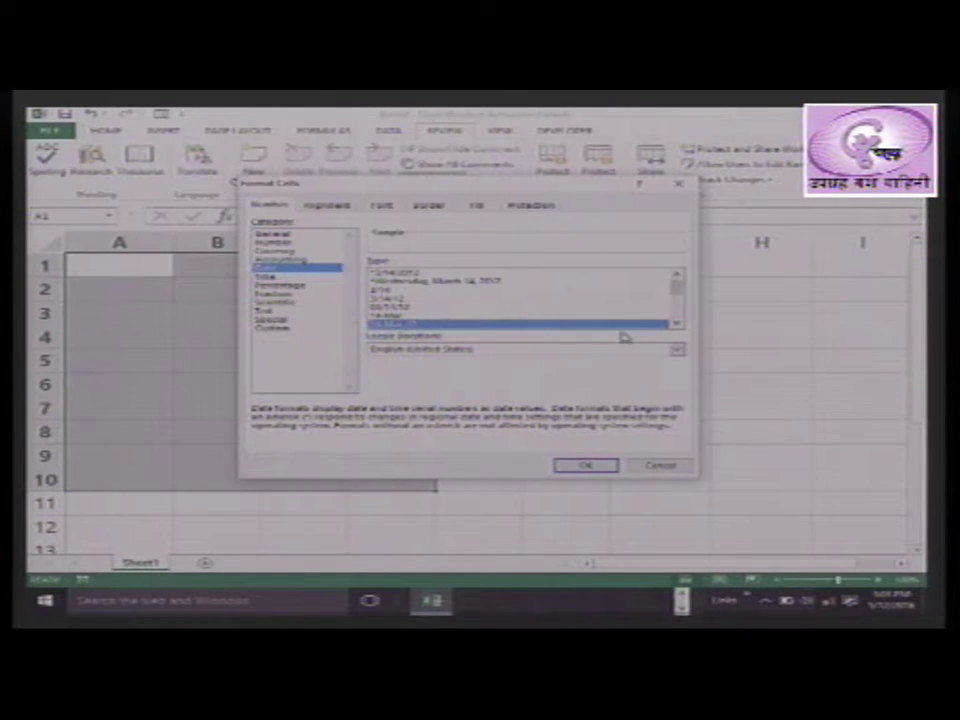
{"action": "left_click", "coordinate": [676, 324]}
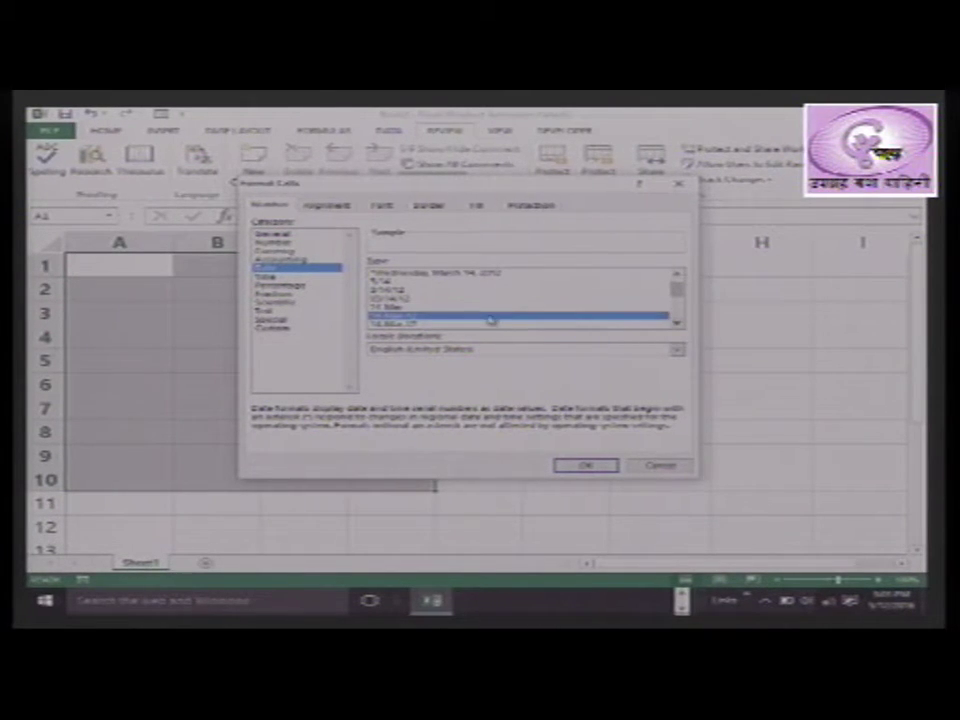
{"action": "left_click", "coordinate": [596, 466]}
{"action": "left_click", "coordinate": [162, 267]}
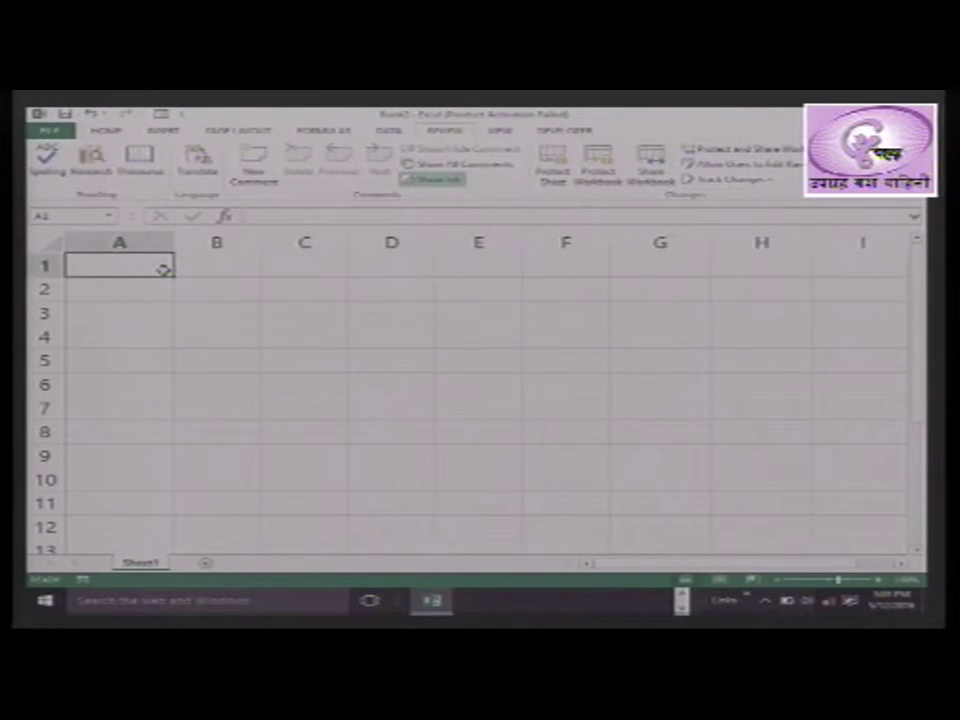
Enter 19feb2016 in A4 so it displays as 19-Feb-16
{"action": "key", "text": "Return"}
{"action": "left_click", "coordinate": [163, 269]}
{"action": "key", "text": "Return"}
{"action": "key", "text": "Return"}
{"action": "key", "text": "Return"}
{"action": "type", "text": "1"}
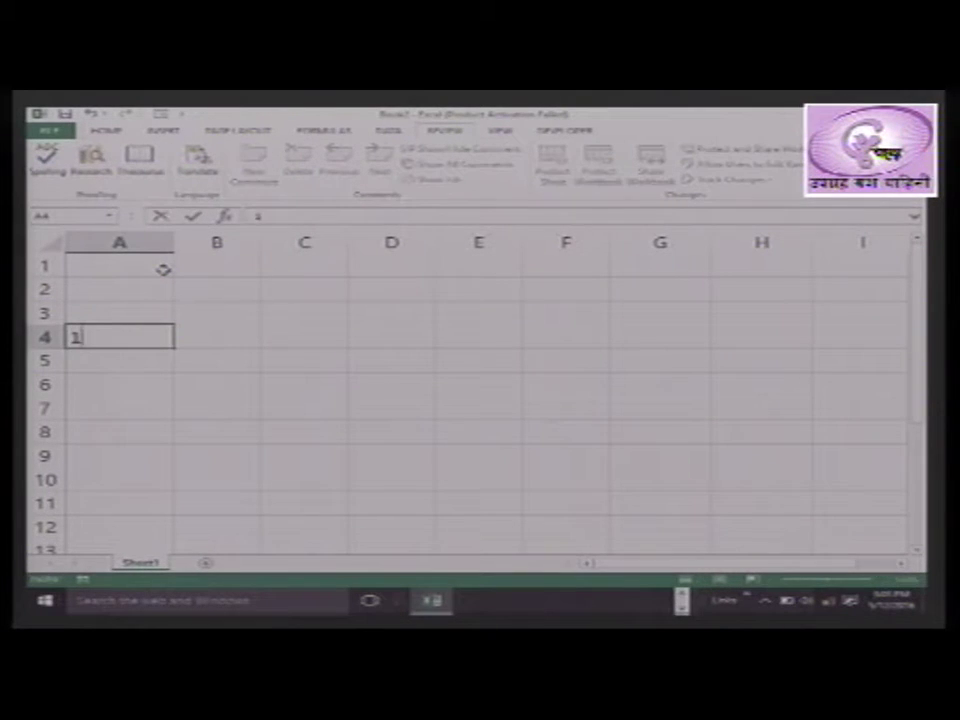
{"action": "type", "text": "9feb2016"}
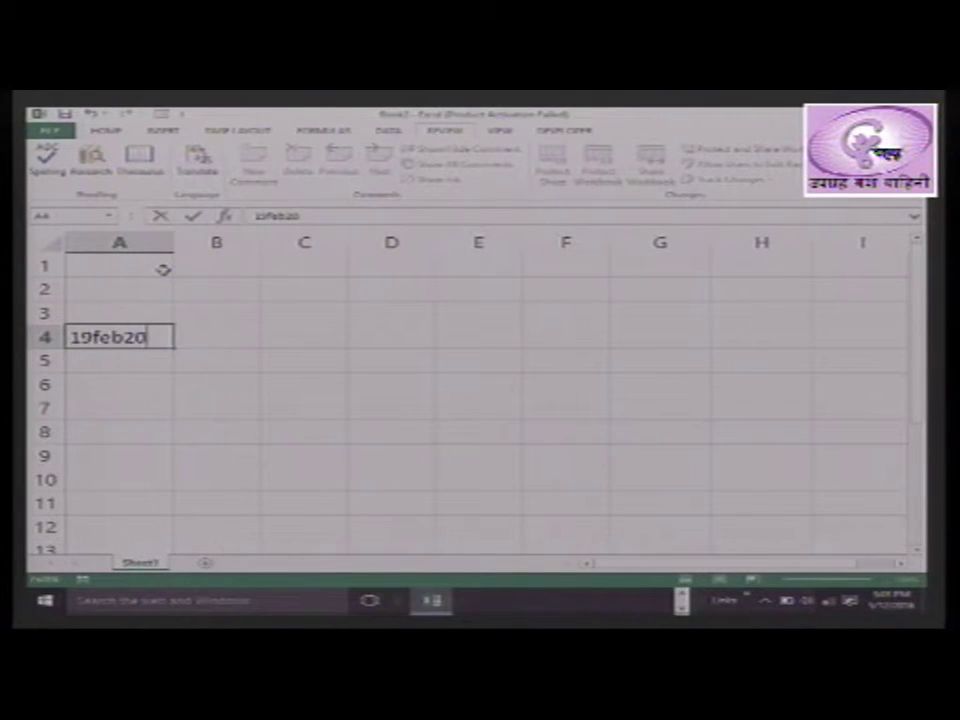
{"action": "key", "text": "Return"}
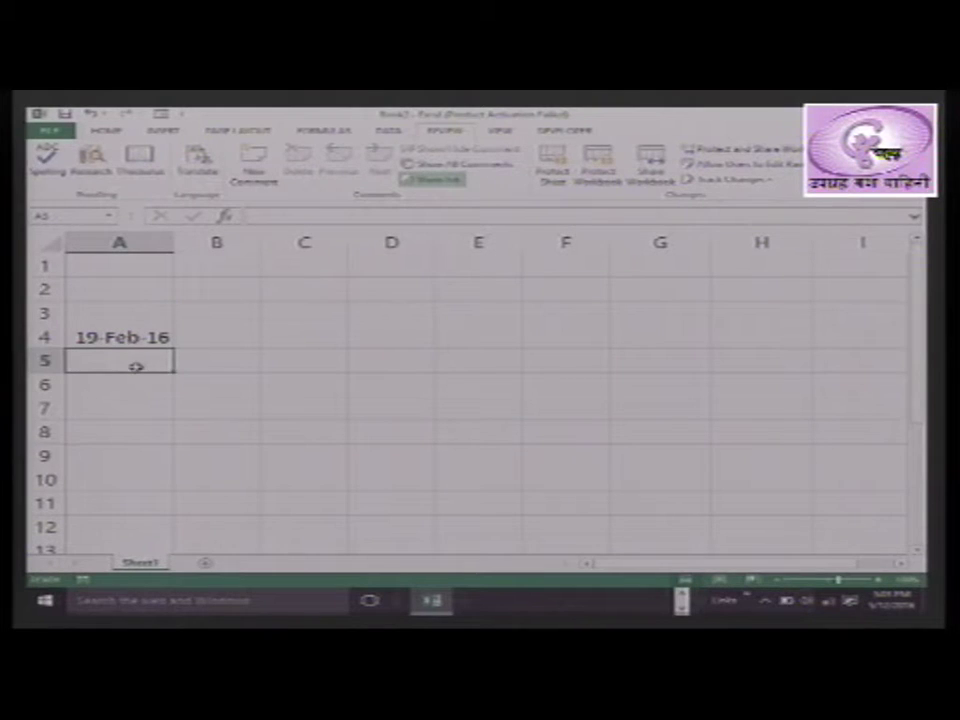
{"action": "left_click", "coordinate": [230, 338]}
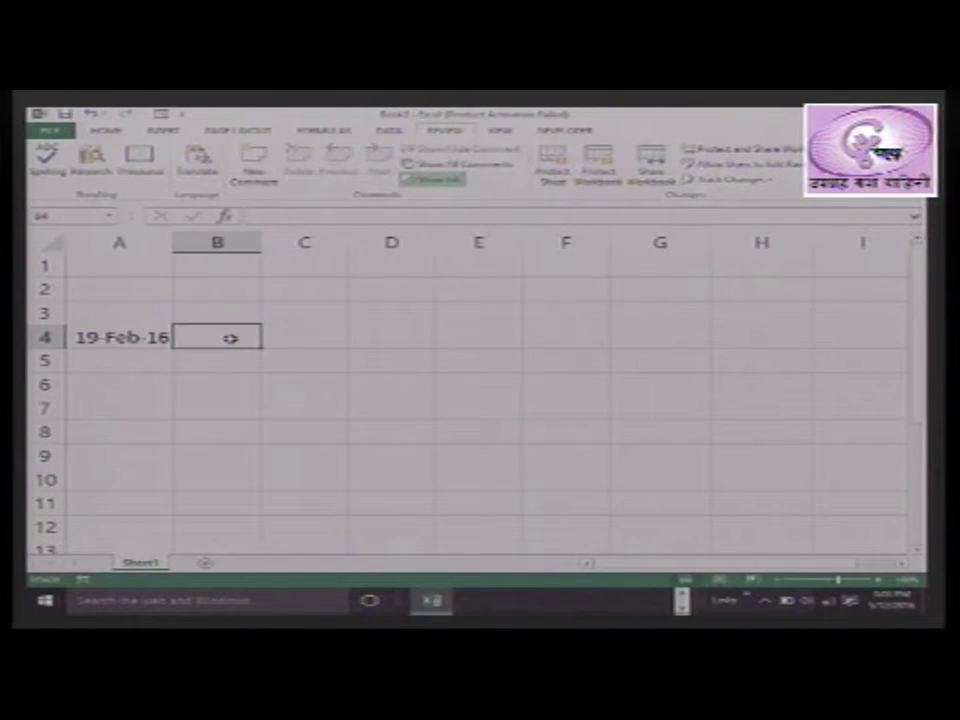
Enter 19/02/2016 in B4 and widen column B to fit the date
{"action": "type", "text": "19/"}
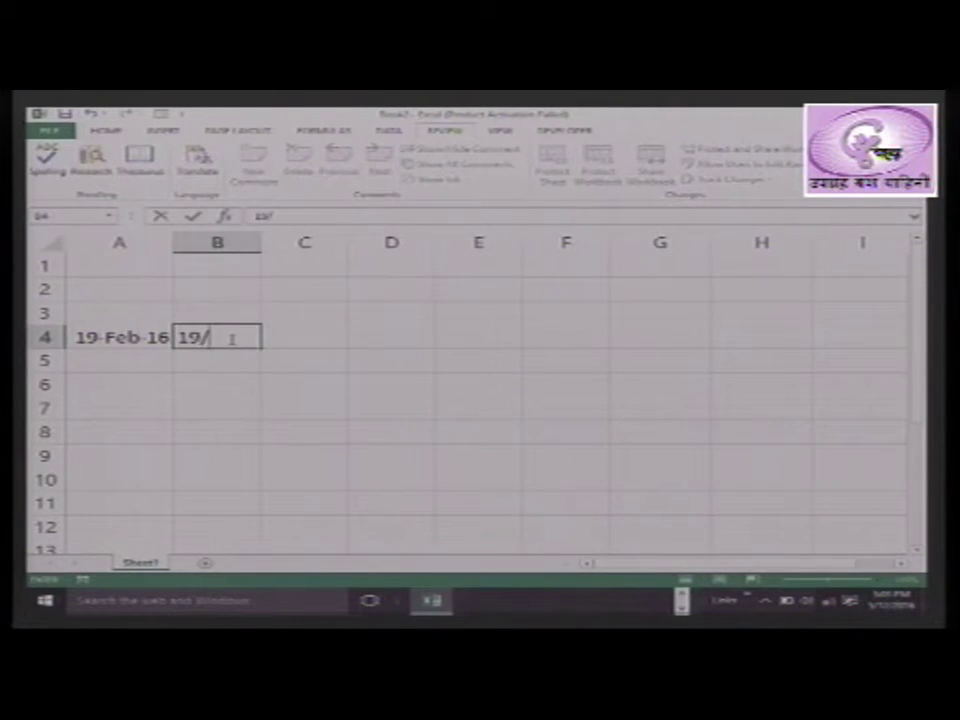
{"action": "type", "text": "02/2016"}
{"action": "key", "text": "Return"}
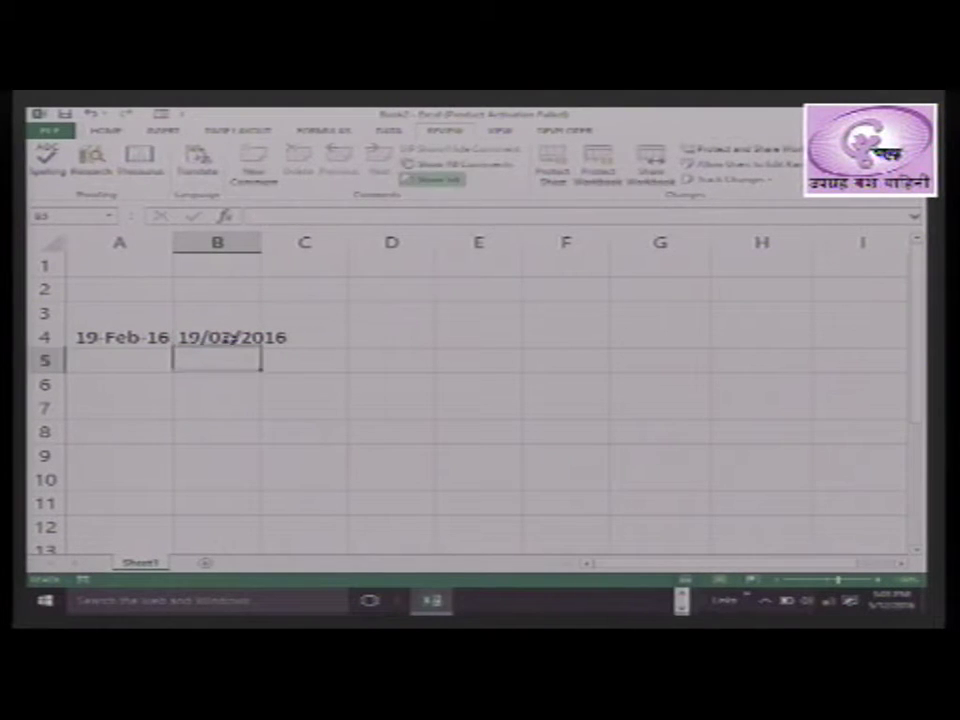
{"action": "left_click", "coordinate": [232, 338]}
{"action": "left_click_drag", "start_coordinate": [261, 242], "coordinate": [296, 246]}
{"action": "left_click", "coordinate": [242, 431]}
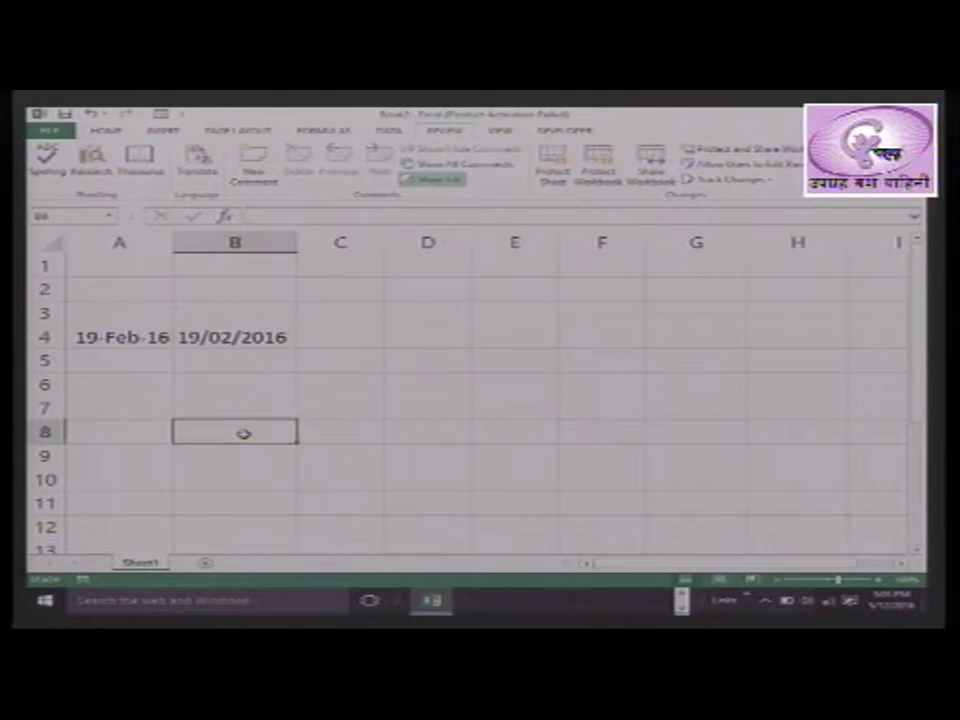
{"action": "left_click", "coordinate": [260, 337]}
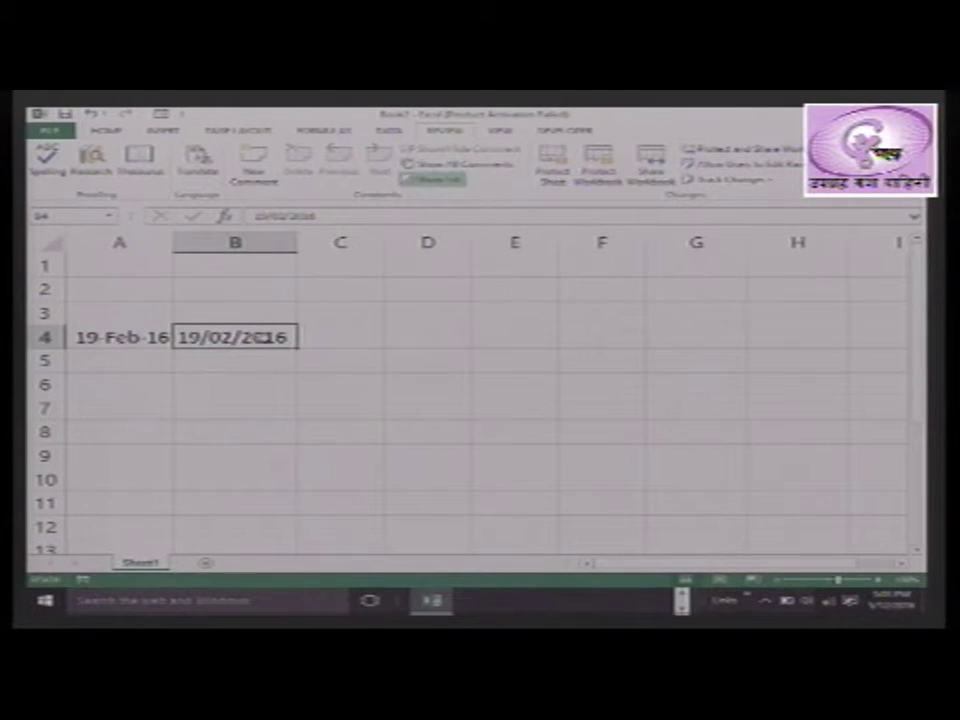
Review B4's date format in Format Cells and confirm it with OK
{"action": "right_click", "coordinate": [262, 338]}
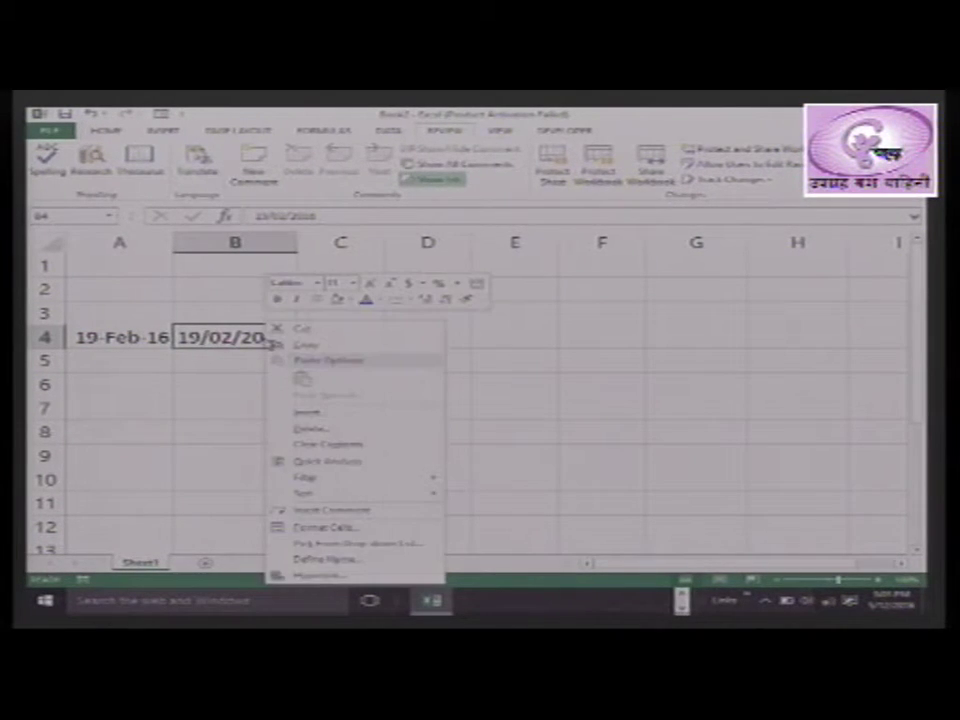
{"action": "left_click", "coordinate": [338, 527]}
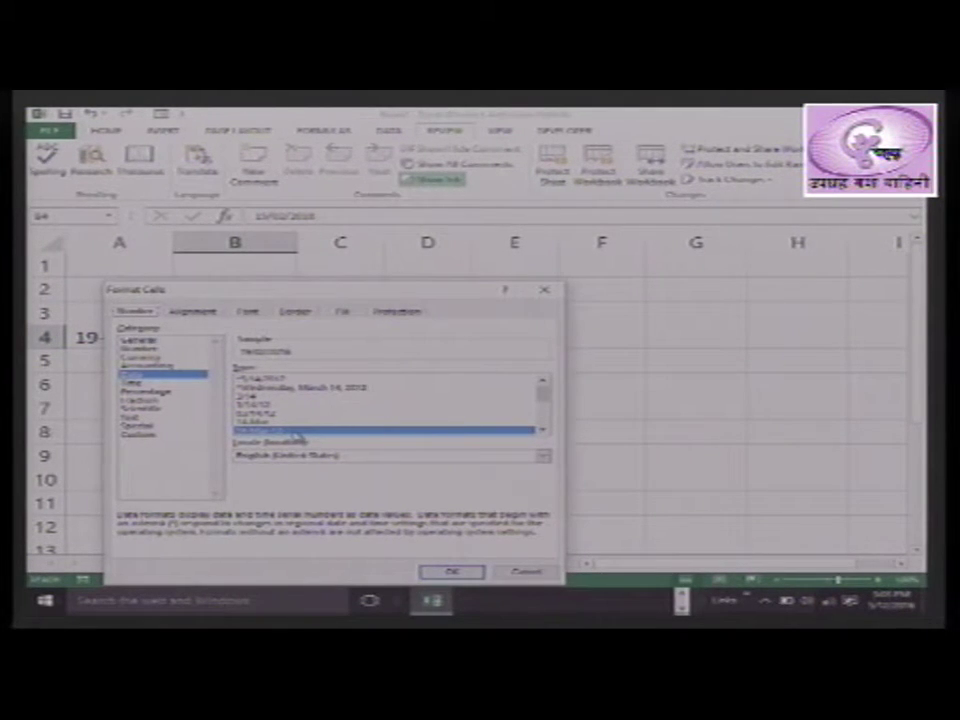
{"action": "left_click", "coordinate": [452, 572]}
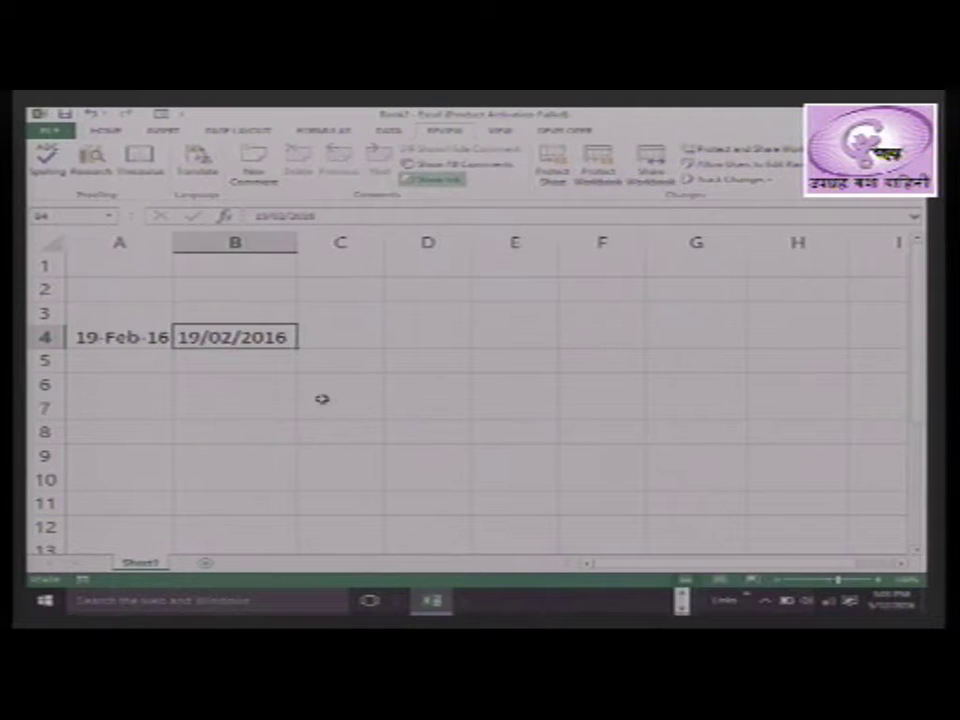
{"action": "left_click", "coordinate": [283, 413]}
{"action": "left_click", "coordinate": [232, 337]}
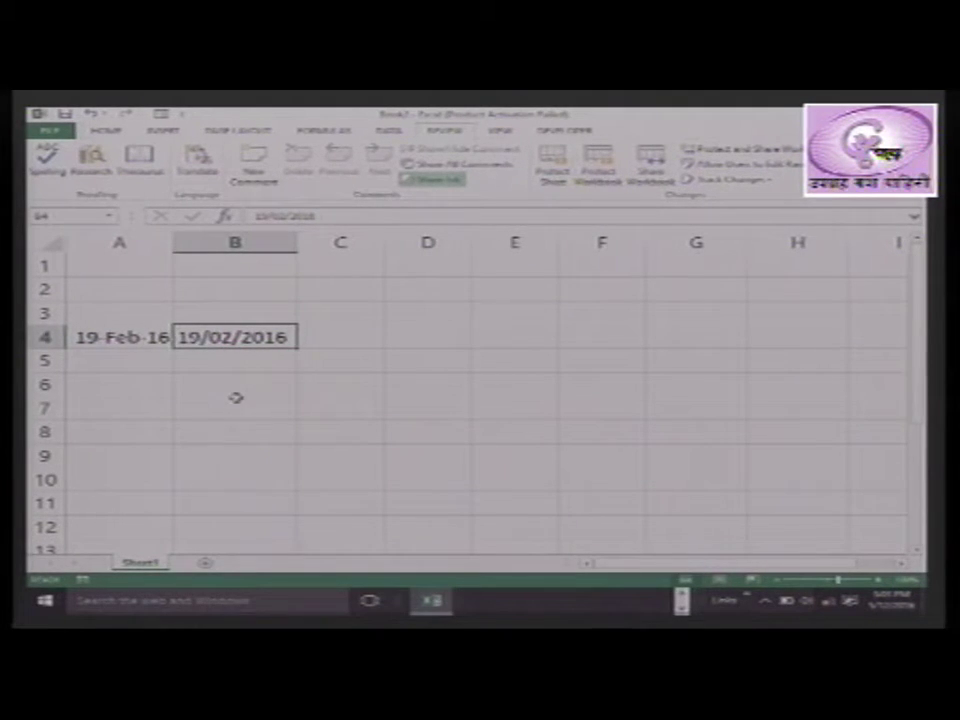
Delete column B, removing the 19/02/2016 date
{"action": "left_click", "coordinate": [237, 242]}
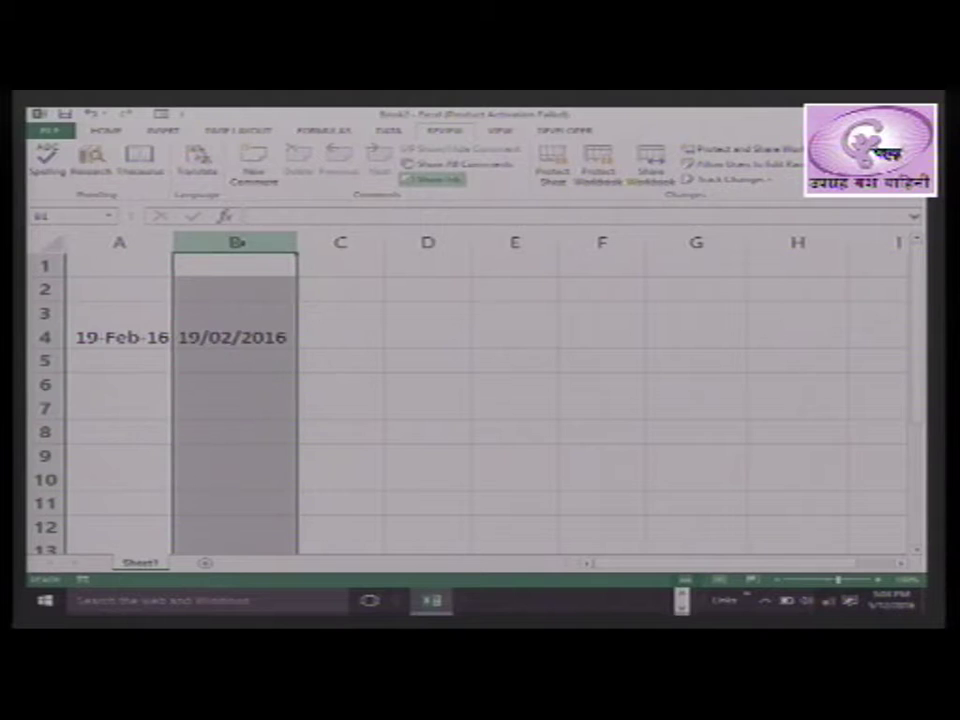
{"action": "key", "text": "ctrl+minus"}
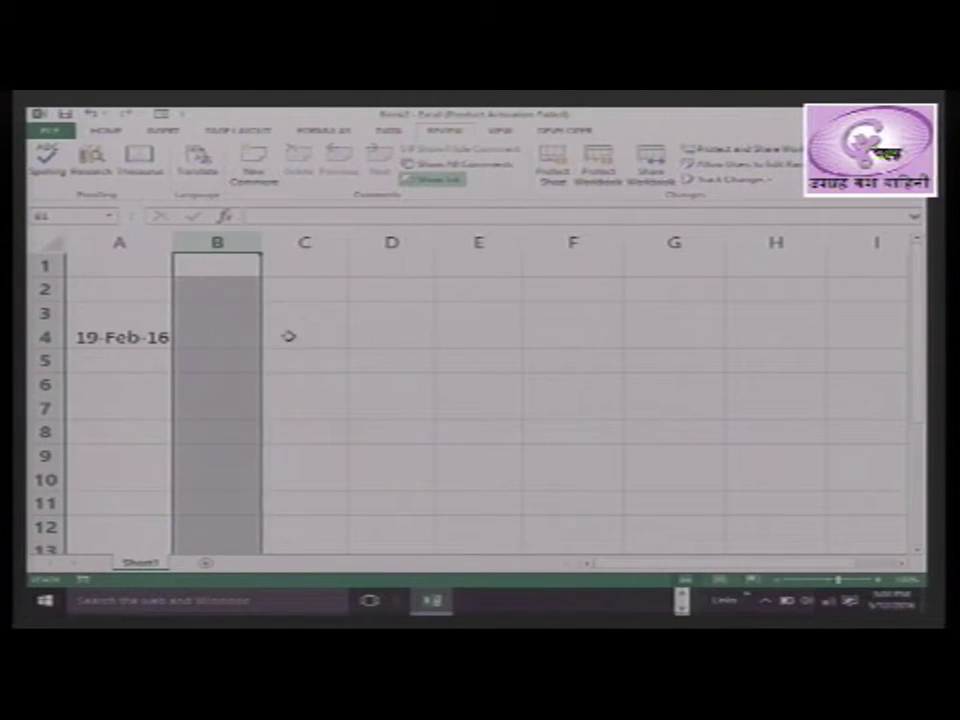
{"action": "left_click", "coordinate": [285, 336]}
{"action": "left_click", "coordinate": [246, 334]}
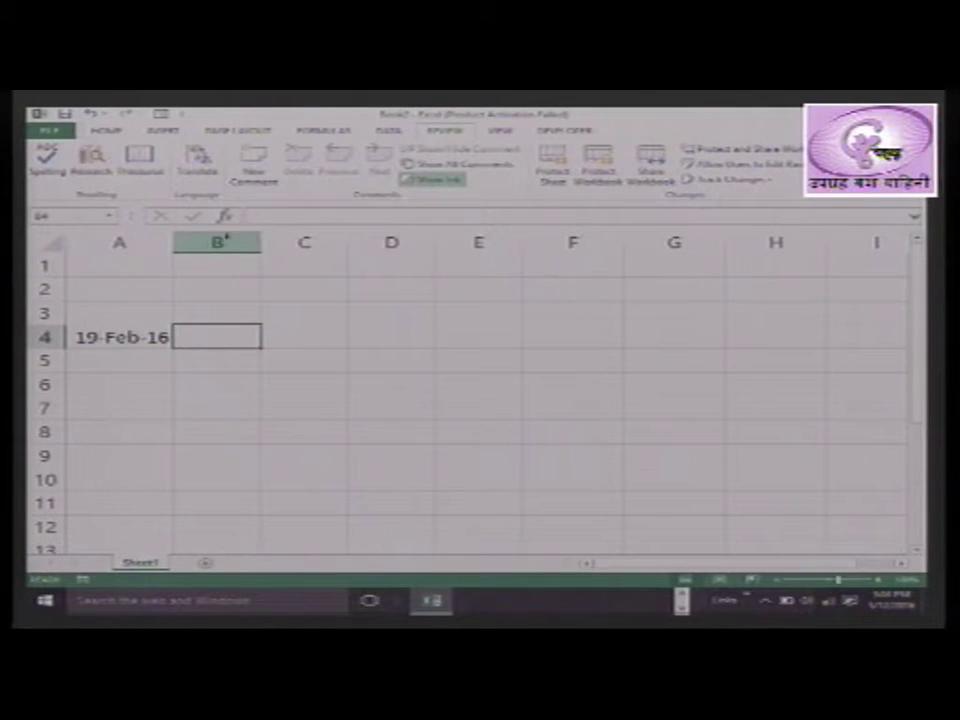
Enter 19feb1981 in D4 and autofit column D to show 19-Feb-81
{"action": "left_click", "coordinate": [313, 338]}
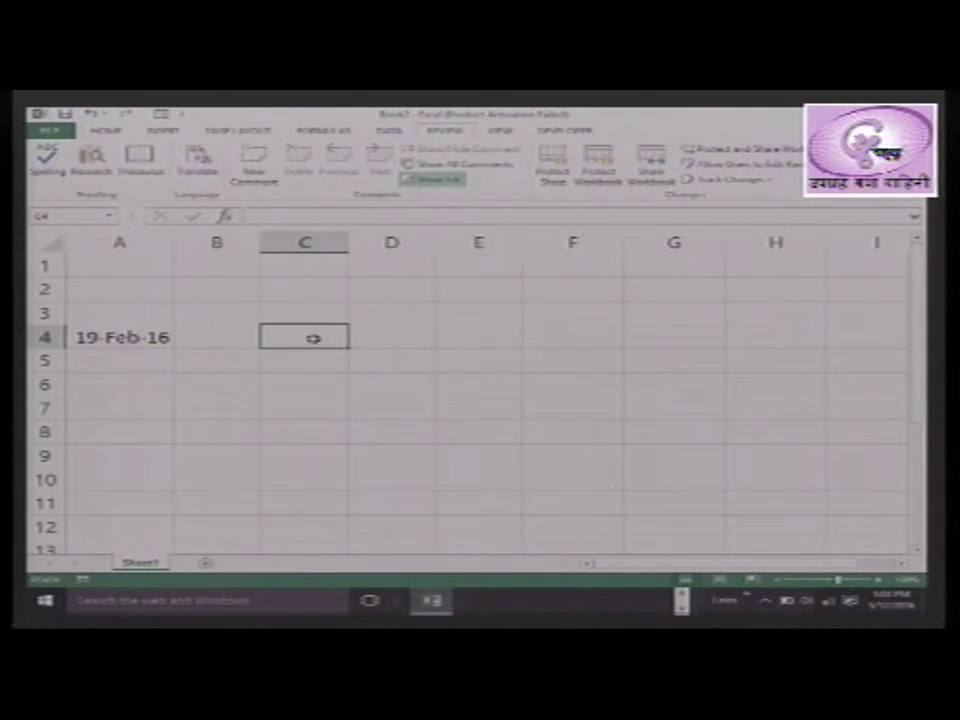
{"action": "left_click", "coordinate": [396, 338]}
{"action": "left_click_drag", "start_coordinate": [120, 338], "coordinate": [368, 345]}
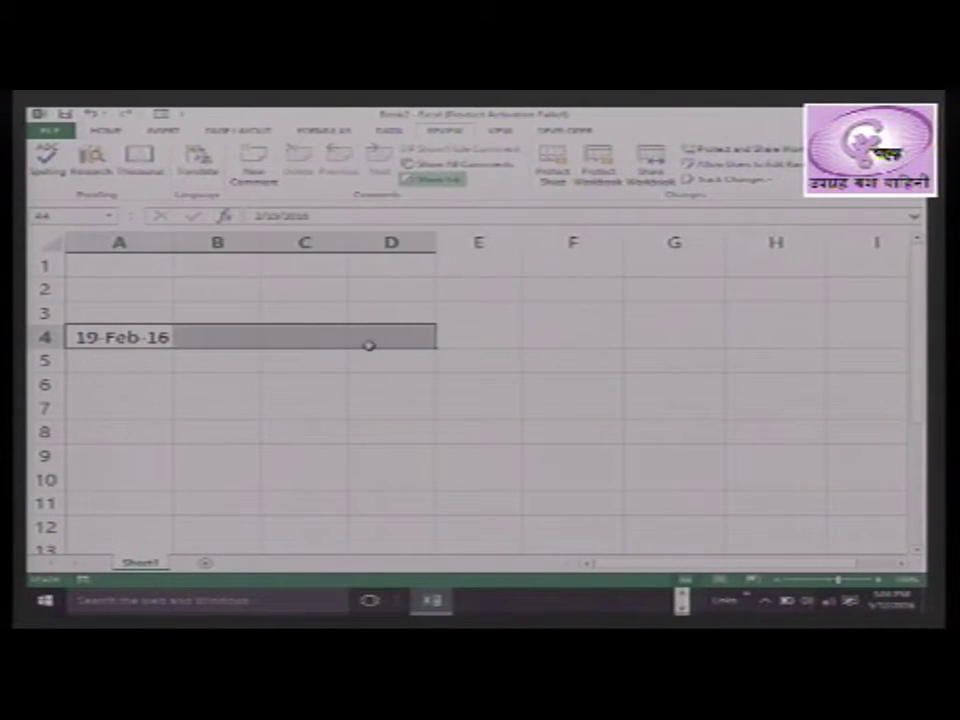
{"action": "left_click", "coordinate": [383, 342]}
{"action": "type", "text": "19"}
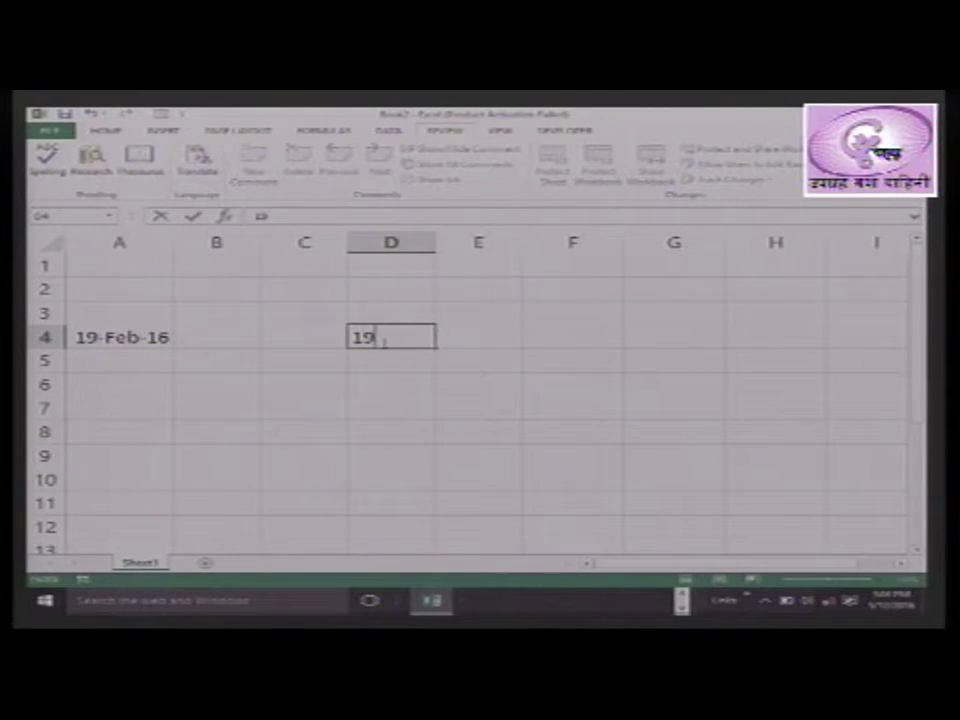
{"action": "type", "text": "feb1981"}
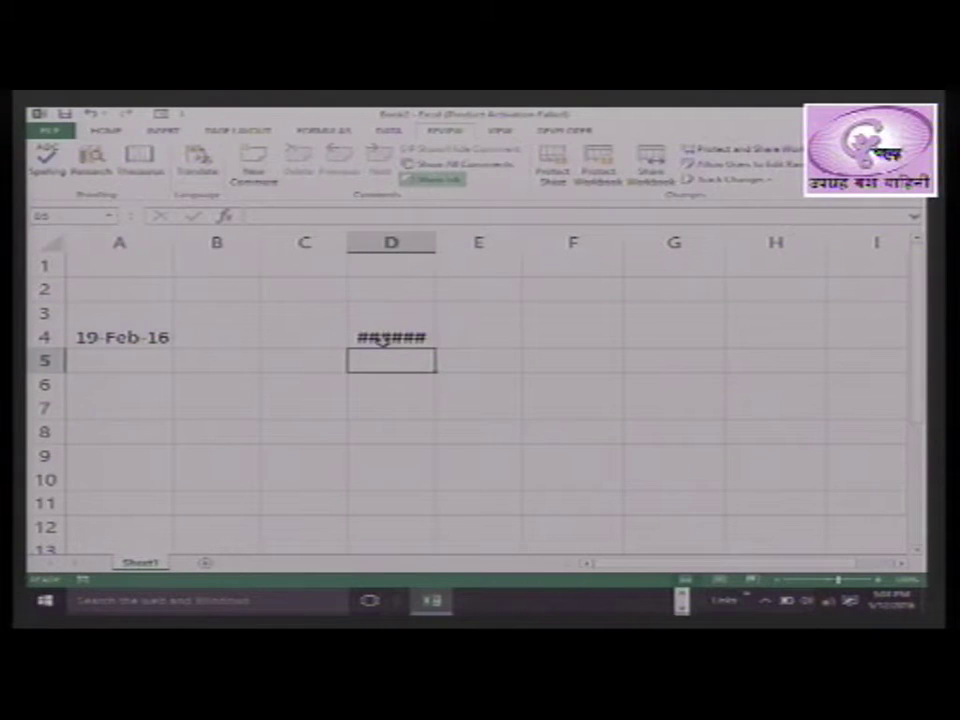
{"action": "double_click", "coordinate": [434, 238]}
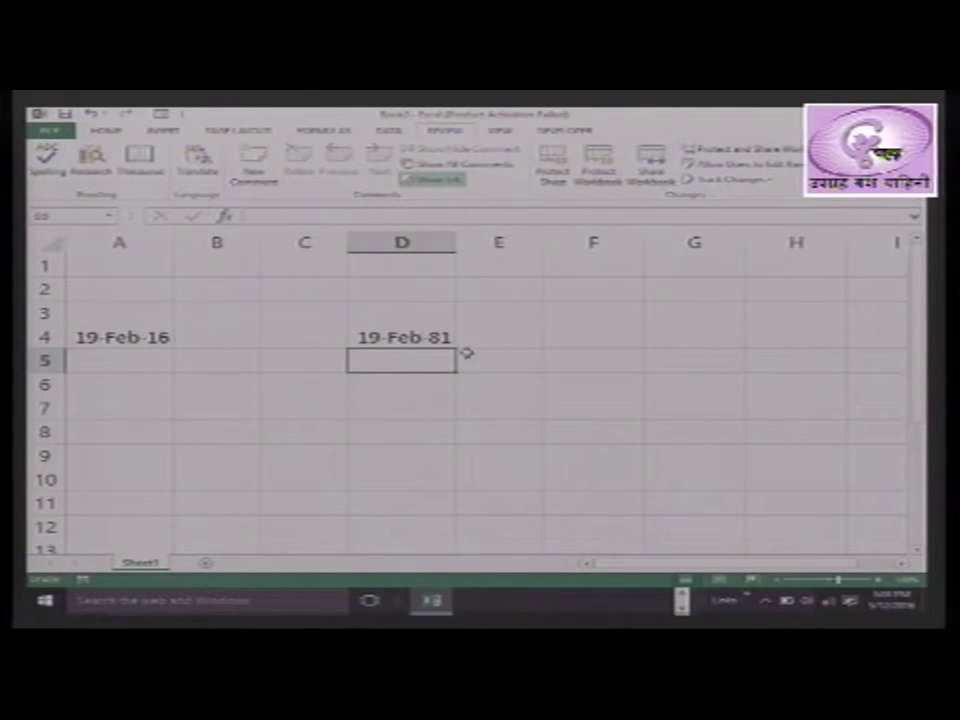
{"action": "left_click", "coordinate": [435, 337]}
Select the 19-Feb-16 date in A4 together with the 19-Feb-81 date in D4
{"action": "left_click", "coordinate": [405, 428]}
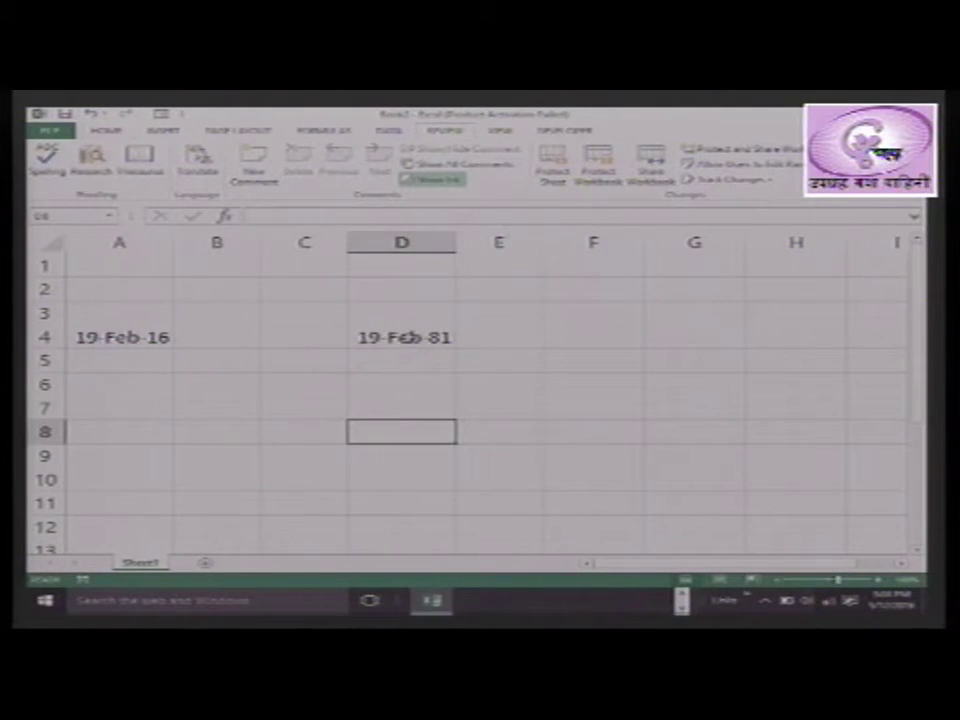
{"action": "left_click", "coordinate": [400, 337]}
{"action": "left_click", "coordinate": [129, 336]}
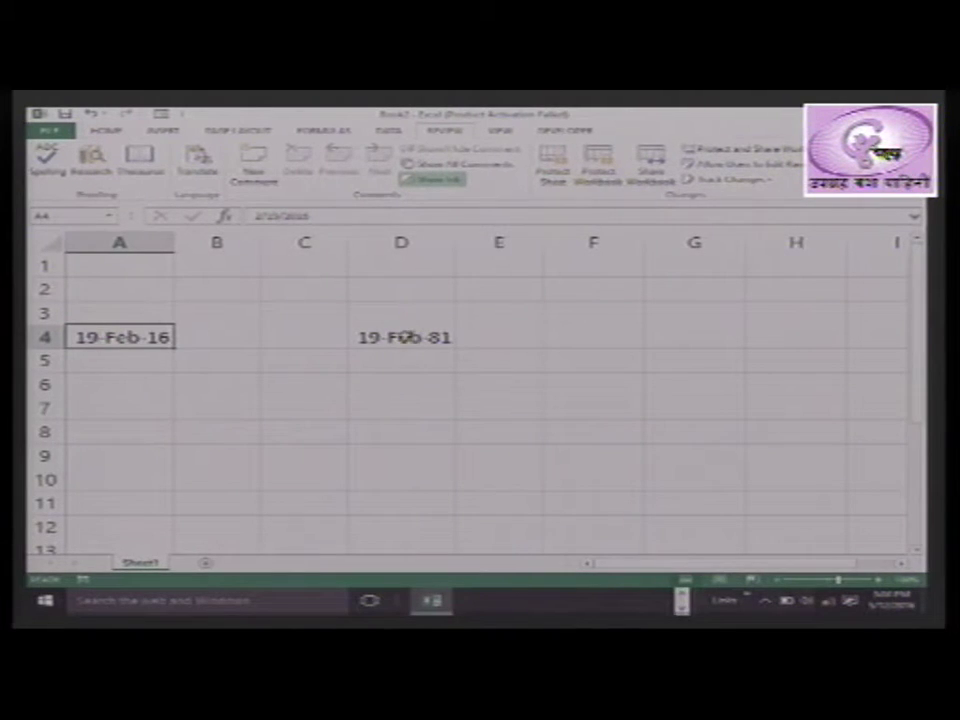
{"action": "left_click", "coordinate": [404, 338]}
{"action": "left_click", "coordinate": [413, 440]}
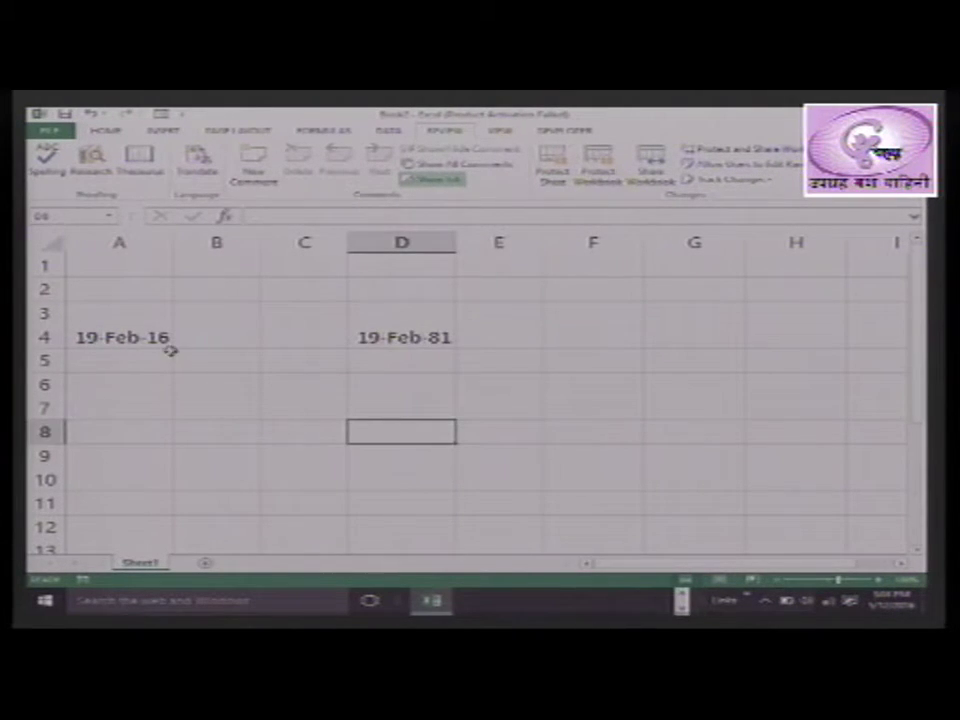
{"action": "left_click", "coordinate": [114, 336]}
{"action": "left_click_drag", "start_coordinate": [114, 337], "coordinate": [402, 337]}
{"action": "left_click", "coordinate": [391, 388]}
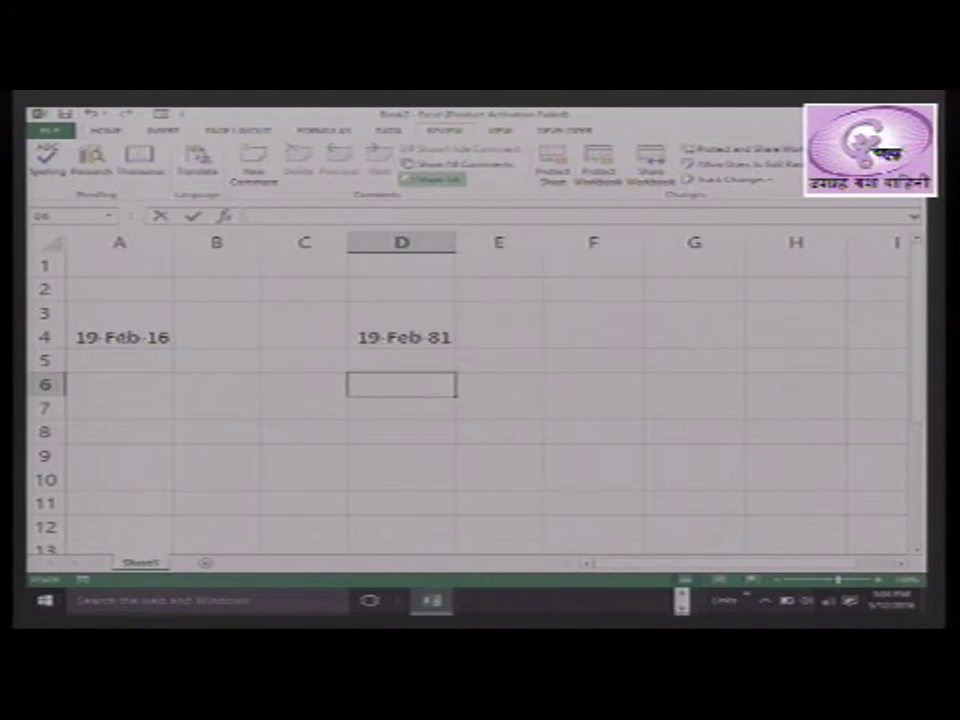
{"action": "left_click", "coordinate": [113, 338]}
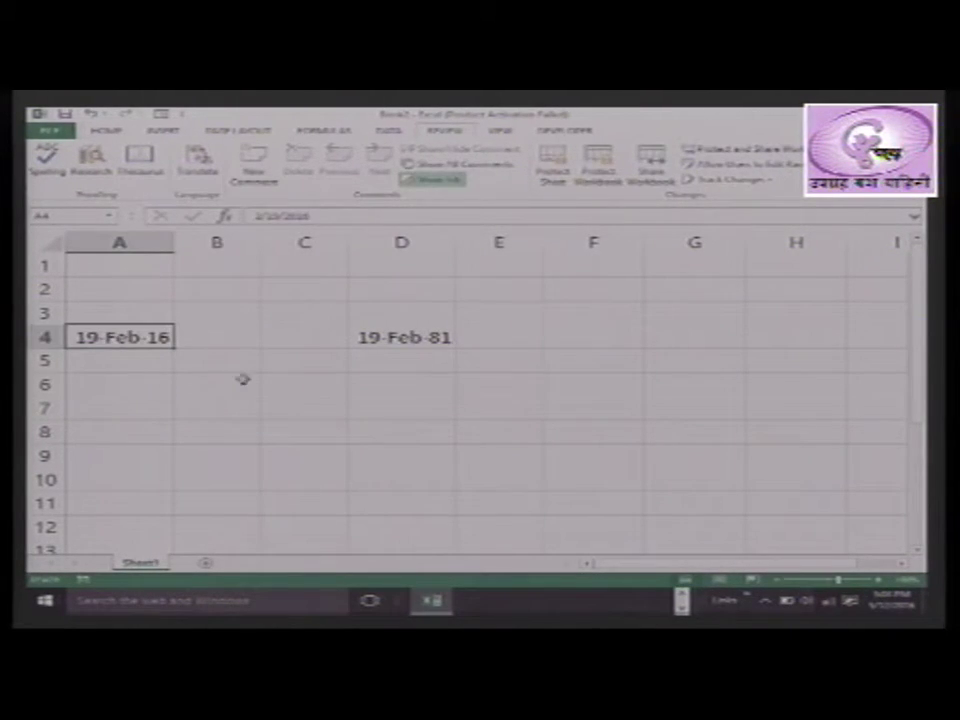
{"action": "left_click", "coordinate": [406, 339], "text": "ctrl"}
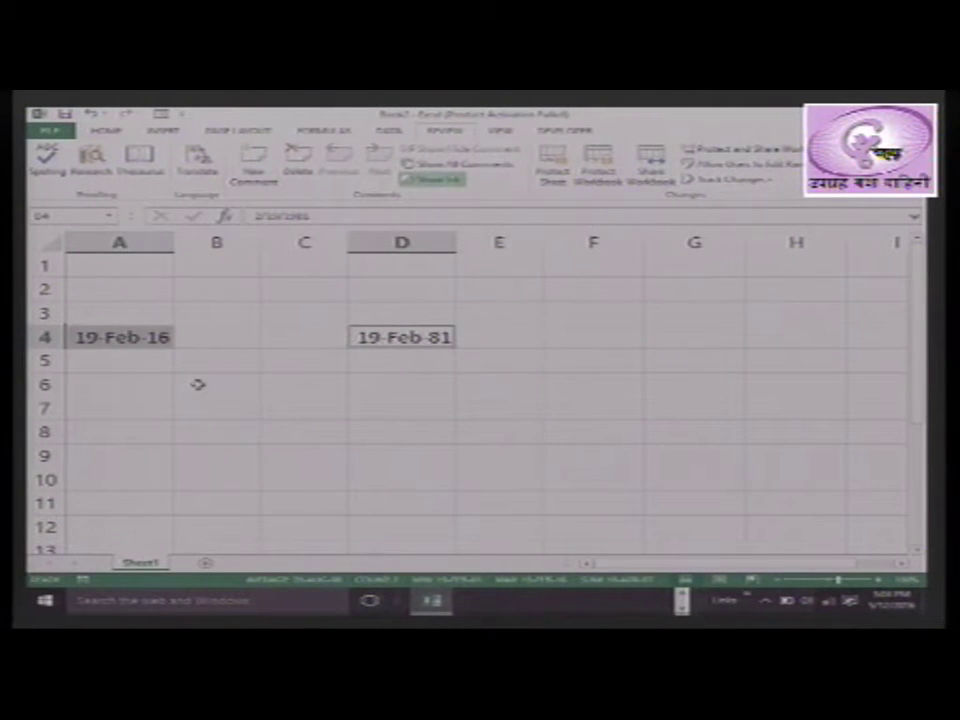
{"action": "left_click", "coordinate": [440, 450]}
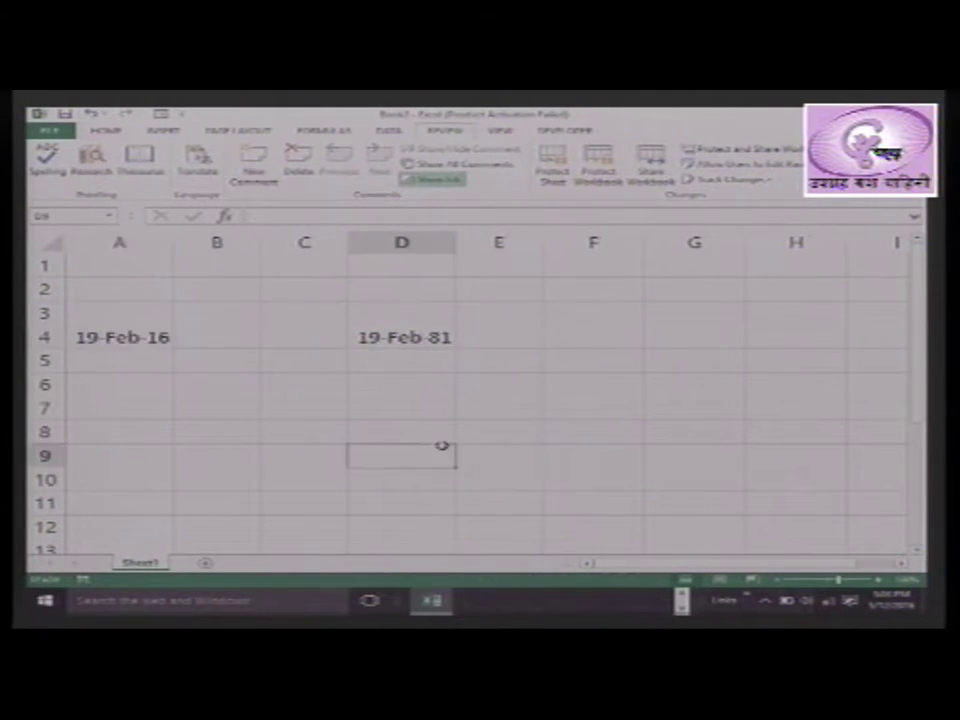
{"action": "left_click_drag", "start_coordinate": [111, 334], "coordinate": [375, 336]}
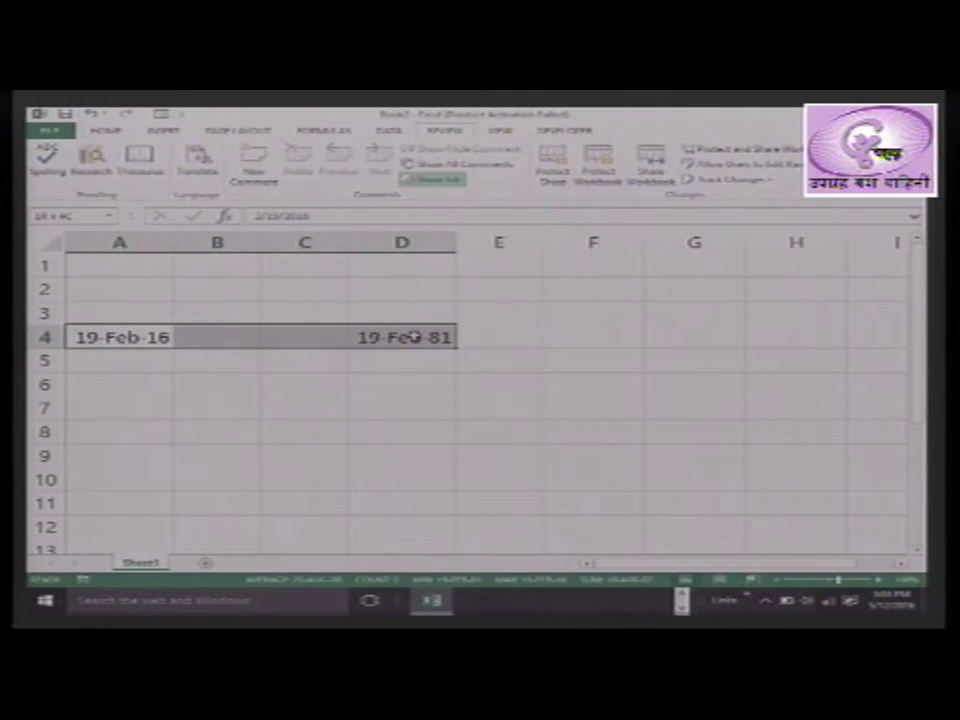
{"action": "left_click", "coordinate": [521, 480]}
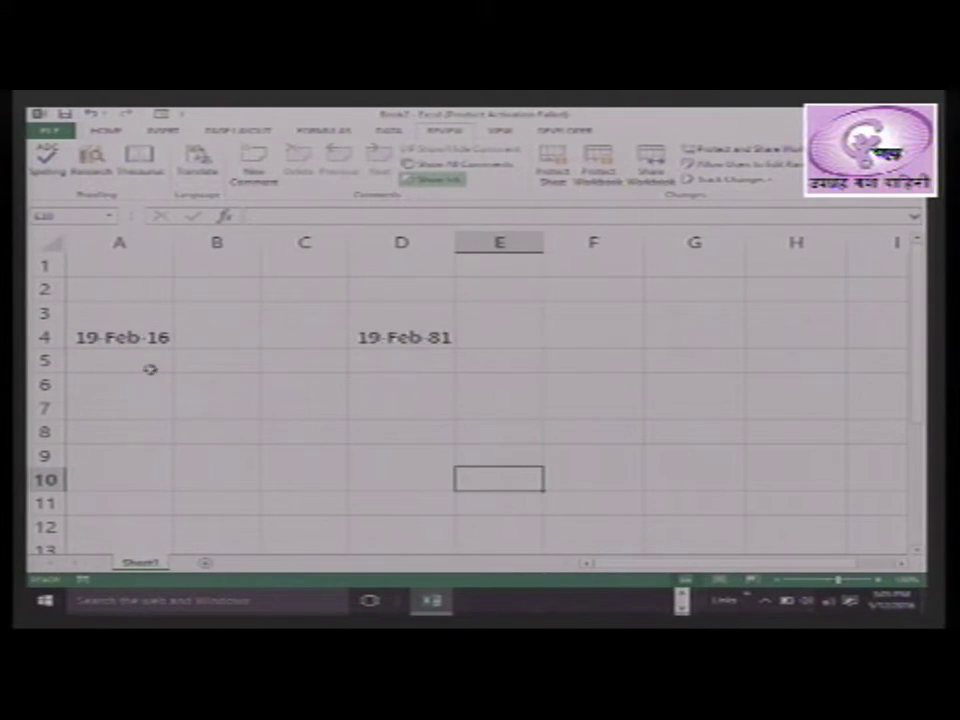
{"action": "left_click", "coordinate": [136, 337]}
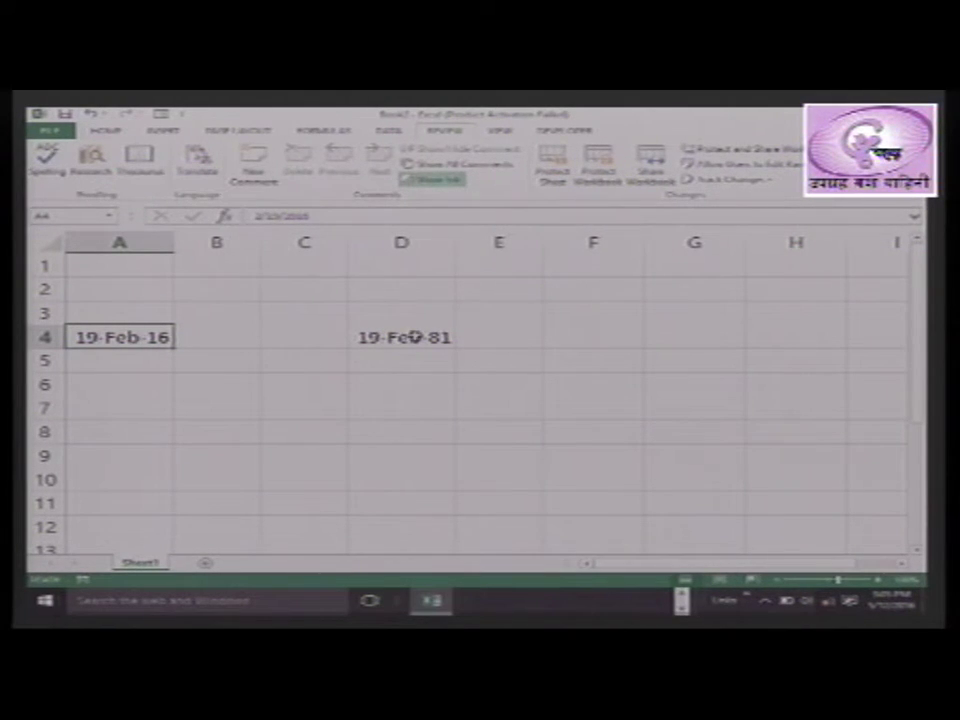
{"action": "left_click", "coordinate": [415, 337], "text": "ctrl"}
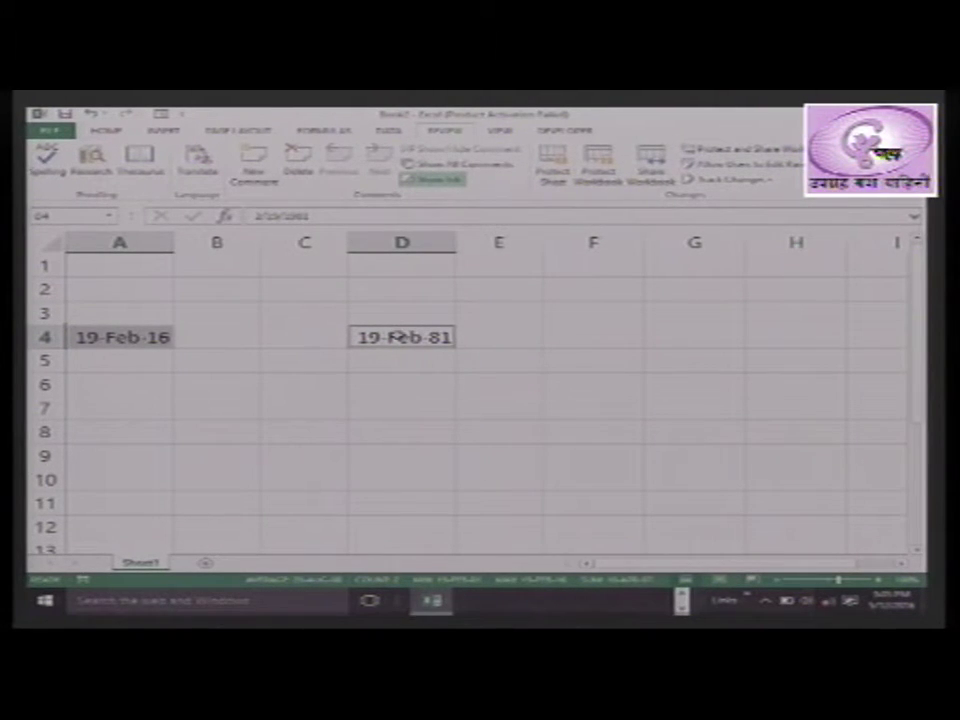
{"action": "right_click", "coordinate": [401, 338]}
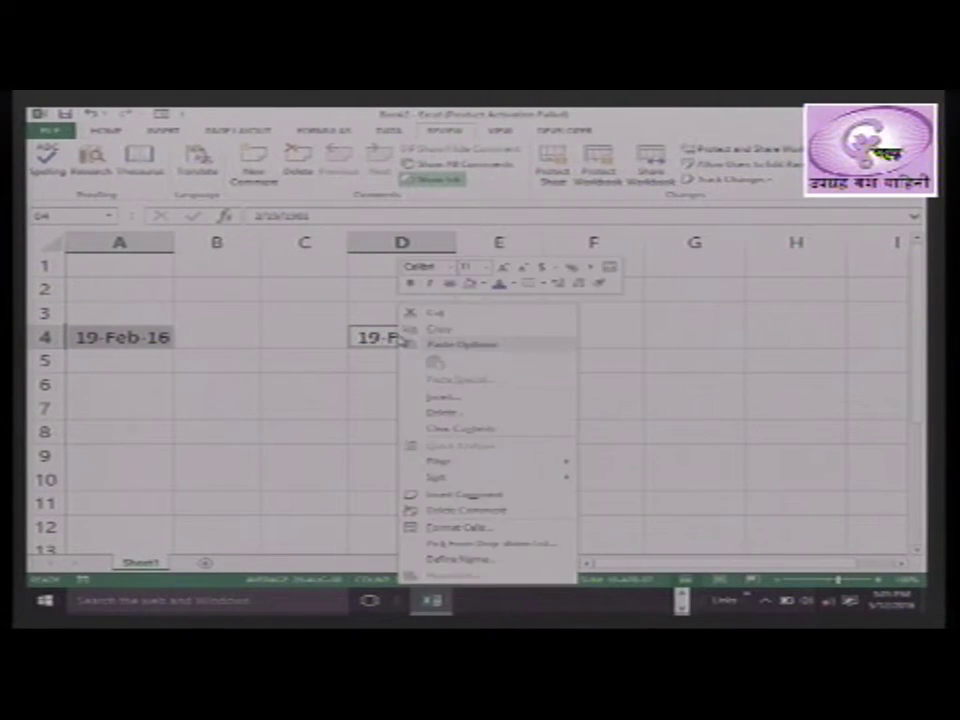
{"action": "left_click", "coordinate": [452, 527]}
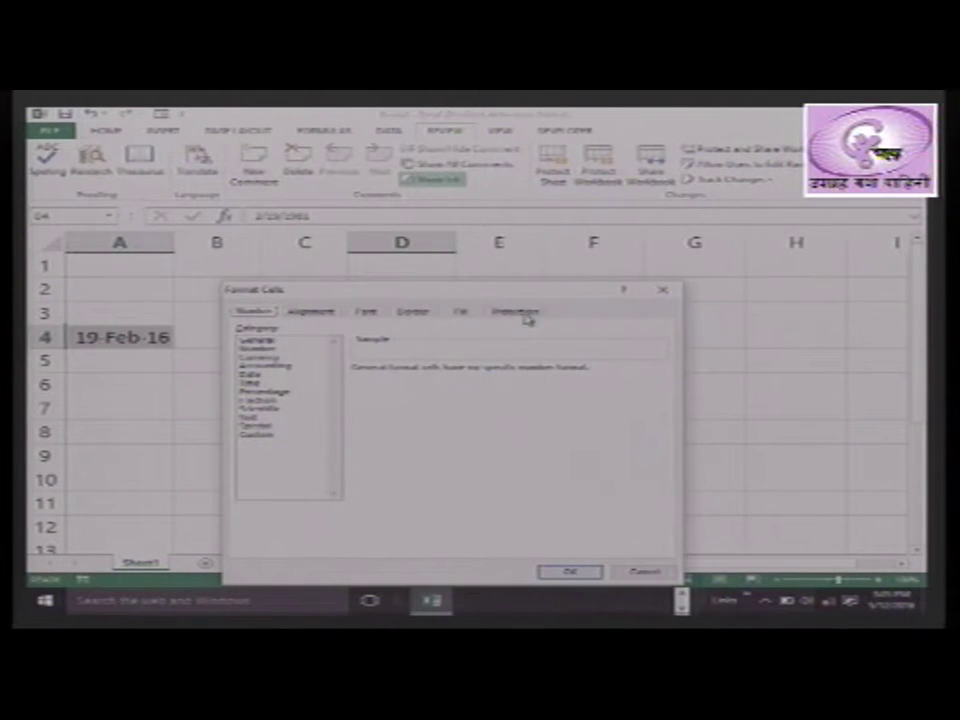
{"action": "left_click", "coordinate": [516, 312]}
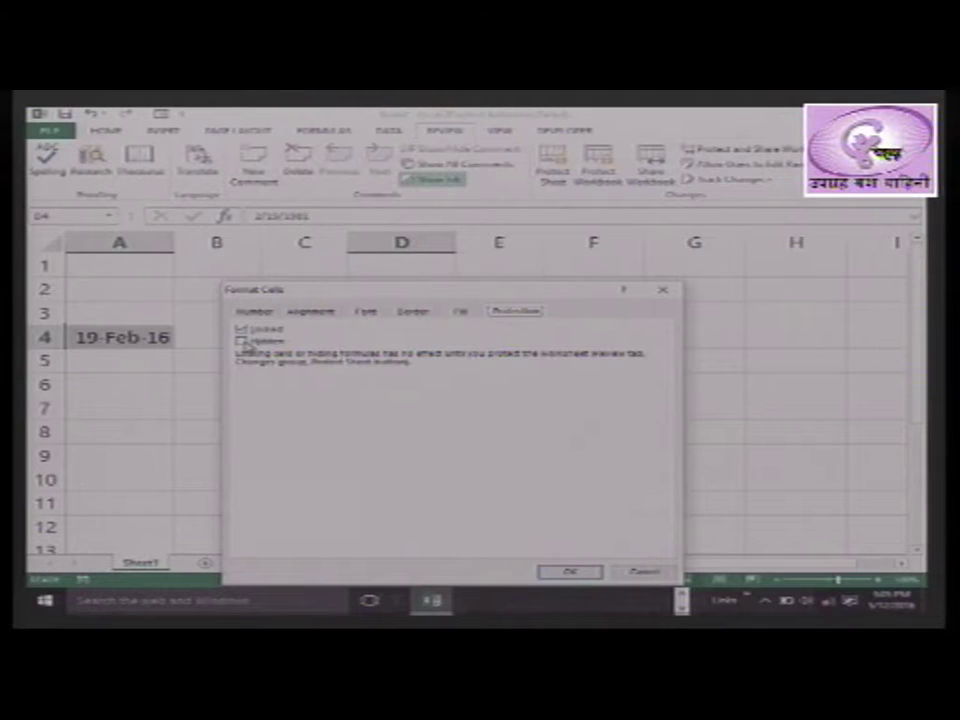
{"action": "left_click", "coordinate": [243, 341]}
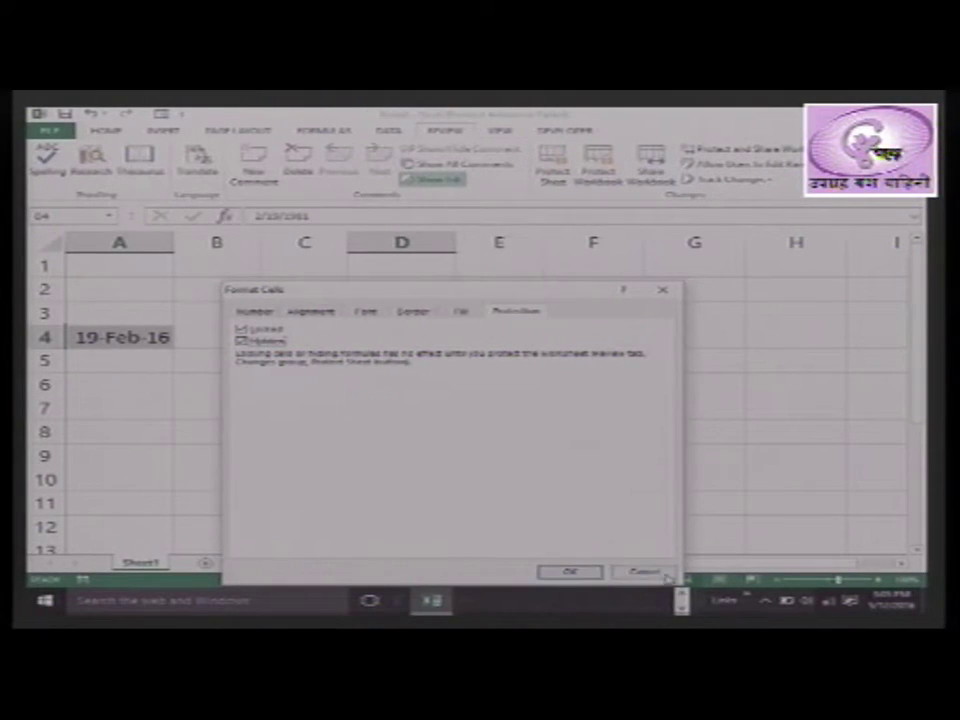
{"action": "left_click", "coordinate": [643, 572]}
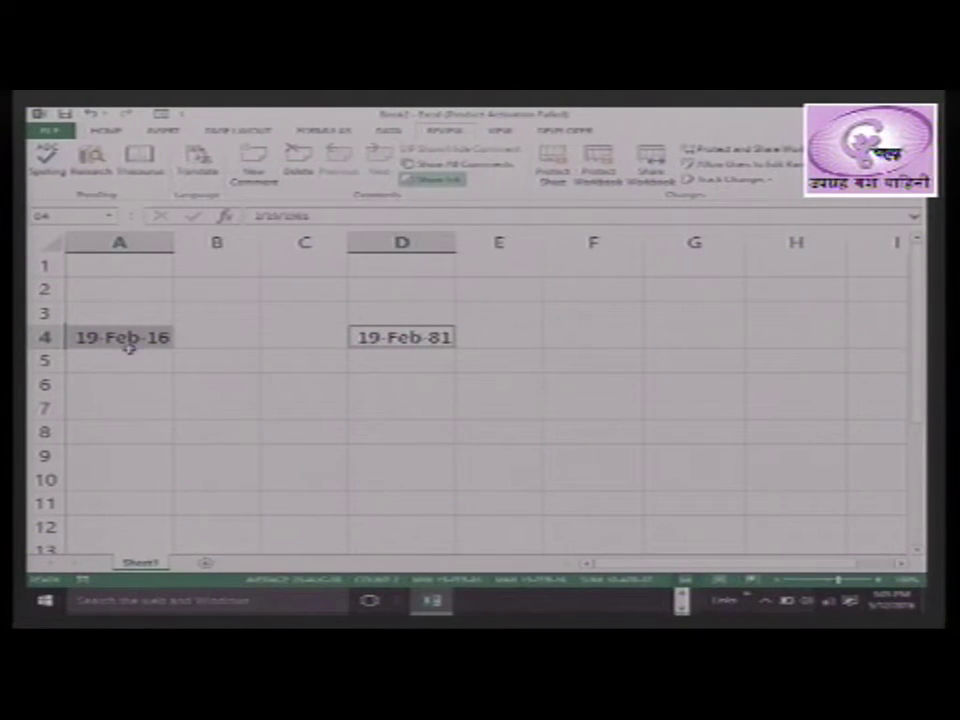
Select the whole sheet and untick Locked on the Format Cells Protection tab
{"action": "left_click", "coordinate": [52, 243]}
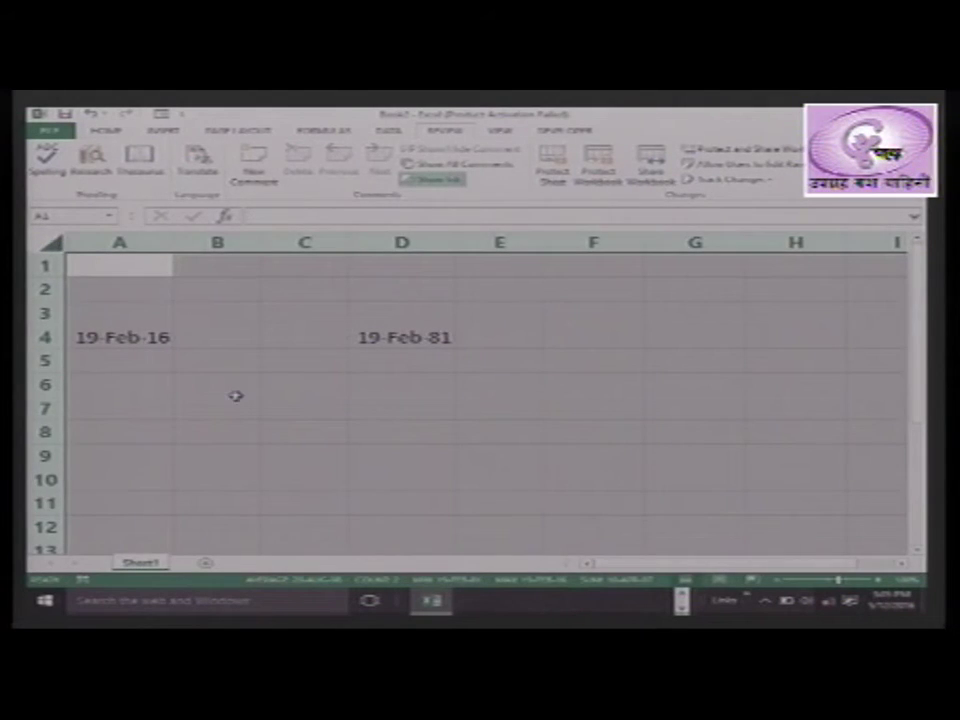
{"action": "left_click", "coordinate": [232, 388]}
{"action": "left_click", "coordinate": [100, 266]}
{"action": "key", "text": "ctrl+a"}
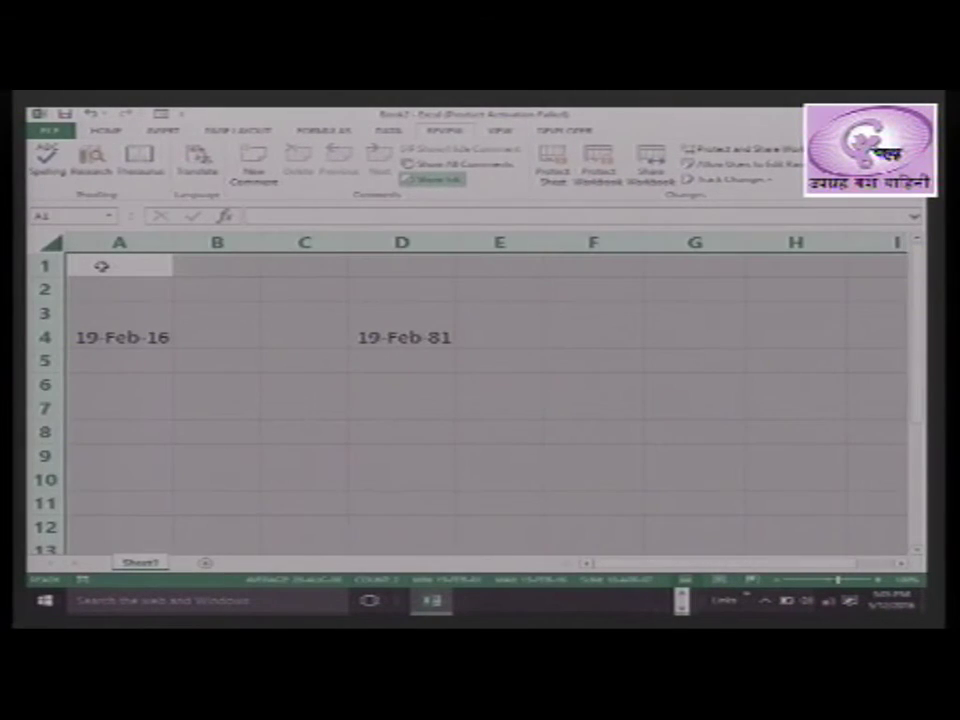
{"action": "left_click", "coordinate": [101, 266]}
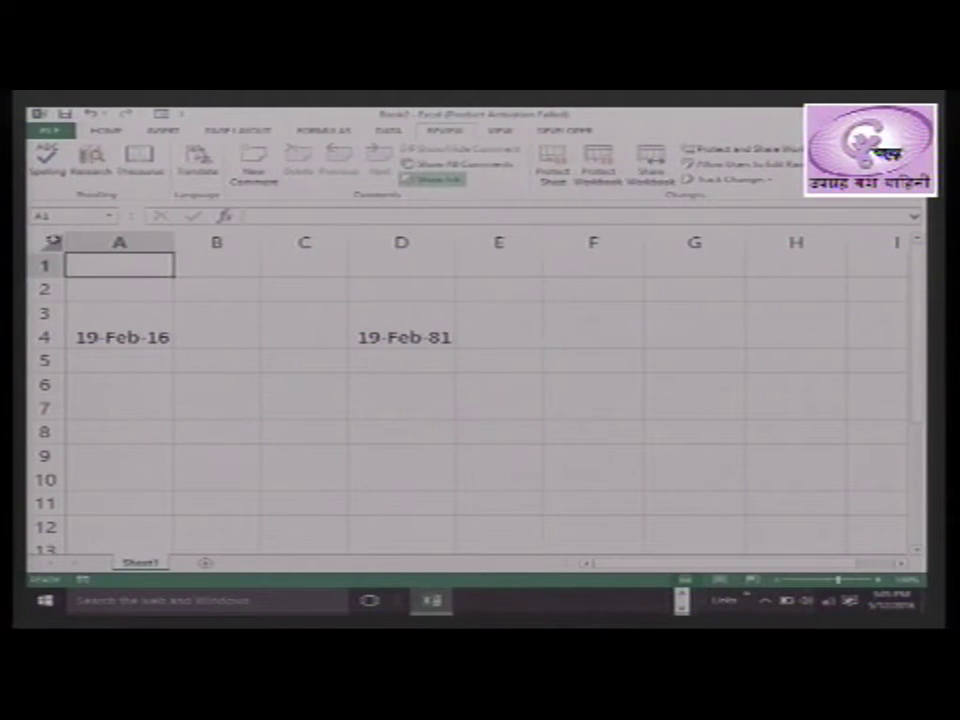
{"action": "left_click", "coordinate": [52, 242]}
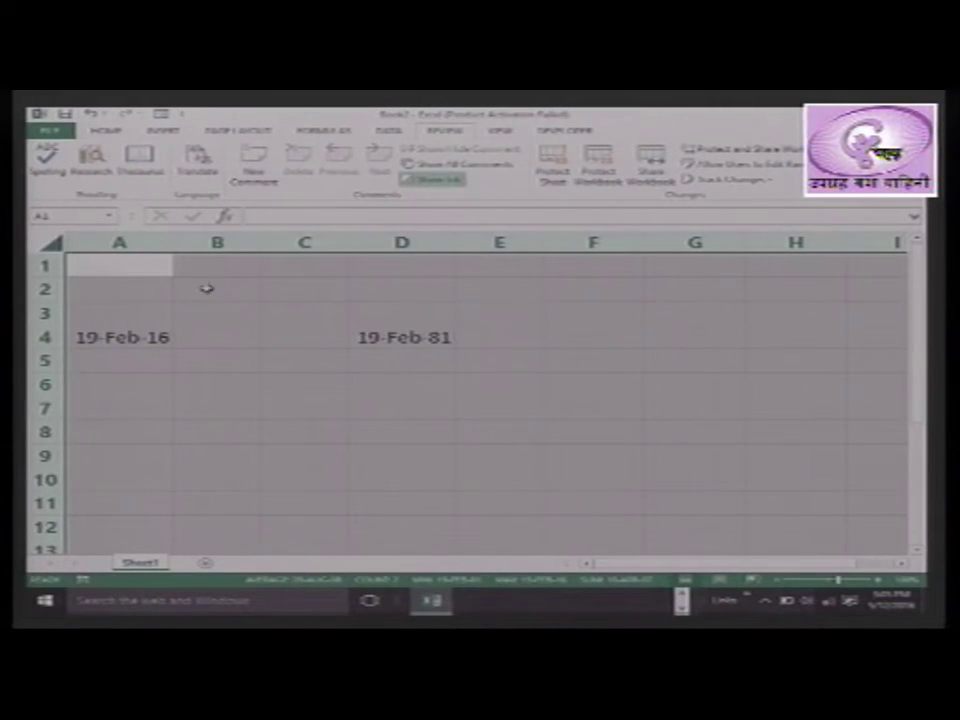
{"action": "right_click", "coordinate": [595, 355]}
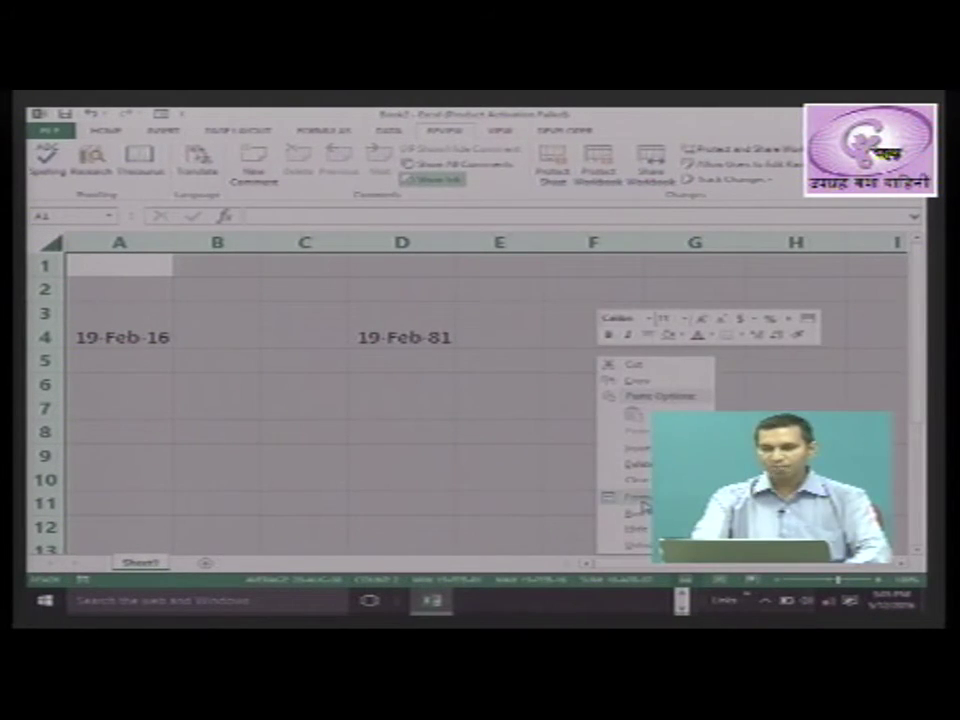
{"action": "left_click", "coordinate": [641, 500]}
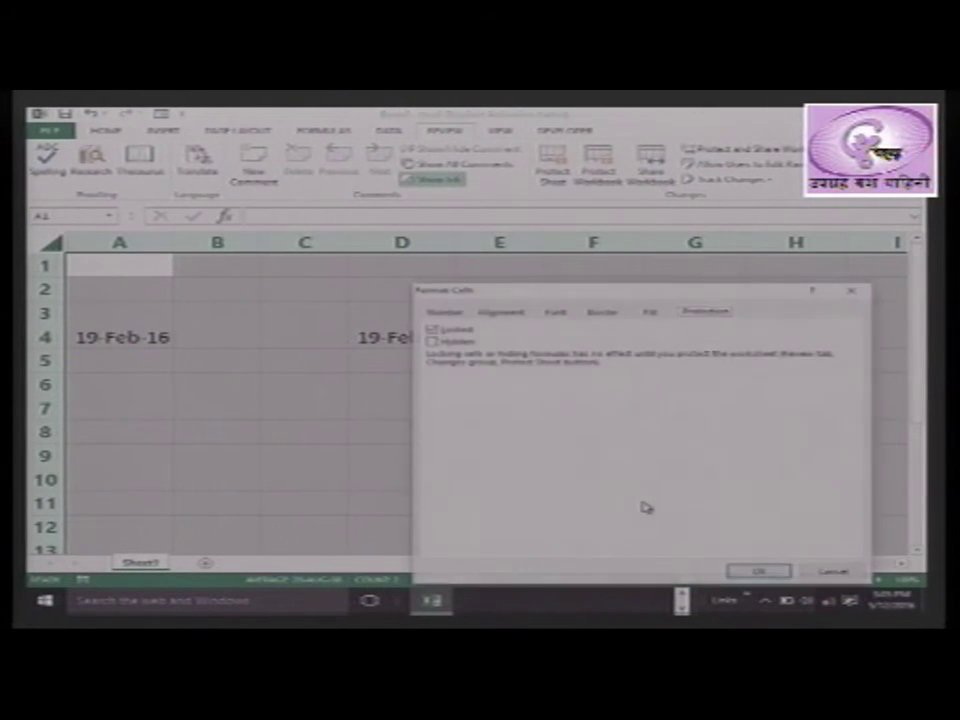
{"action": "left_click", "coordinate": [440, 329]}
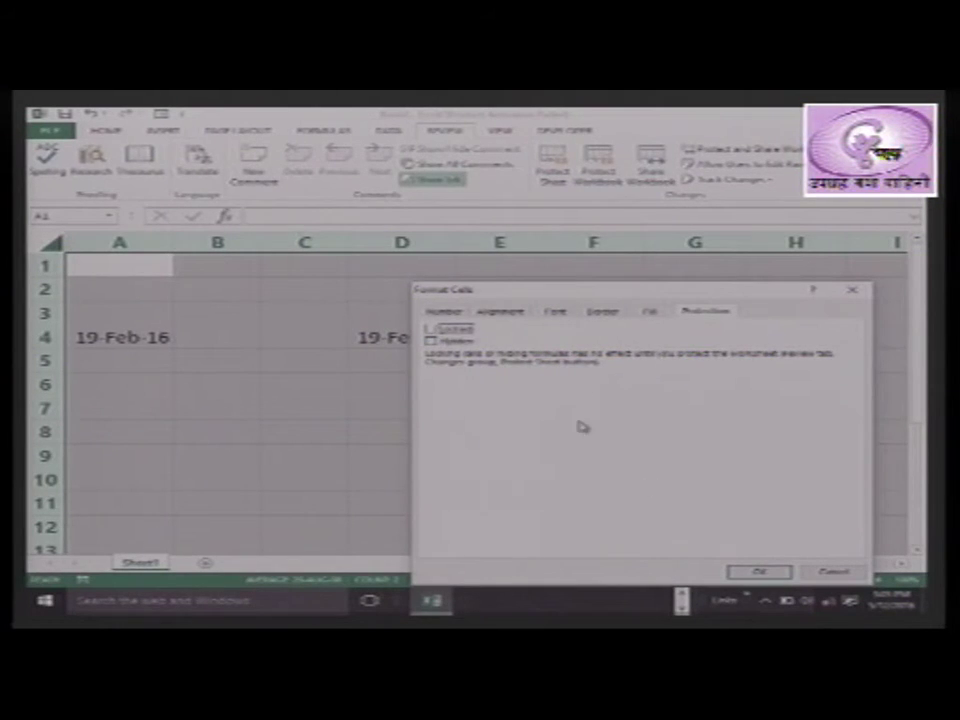
{"action": "left_click", "coordinate": [760, 572]}
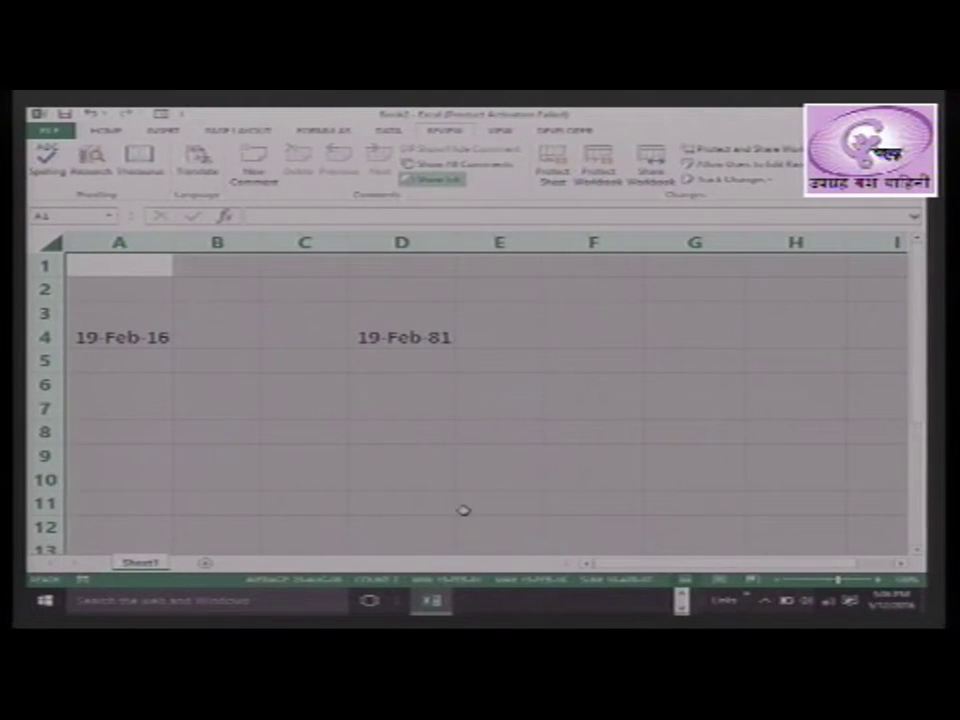
Select cells A4 (19-Feb-16) and D4 (19-Feb-81) together on the unlocked sheet
{"action": "left_click", "coordinate": [614, 460]}
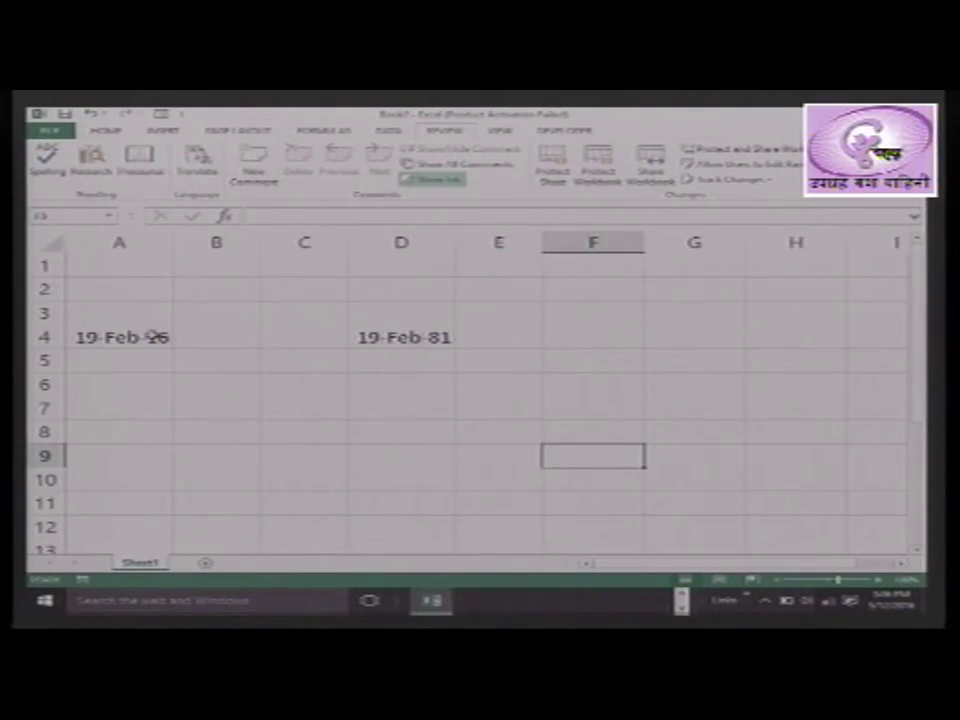
{"action": "left_click", "coordinate": [156, 337]}
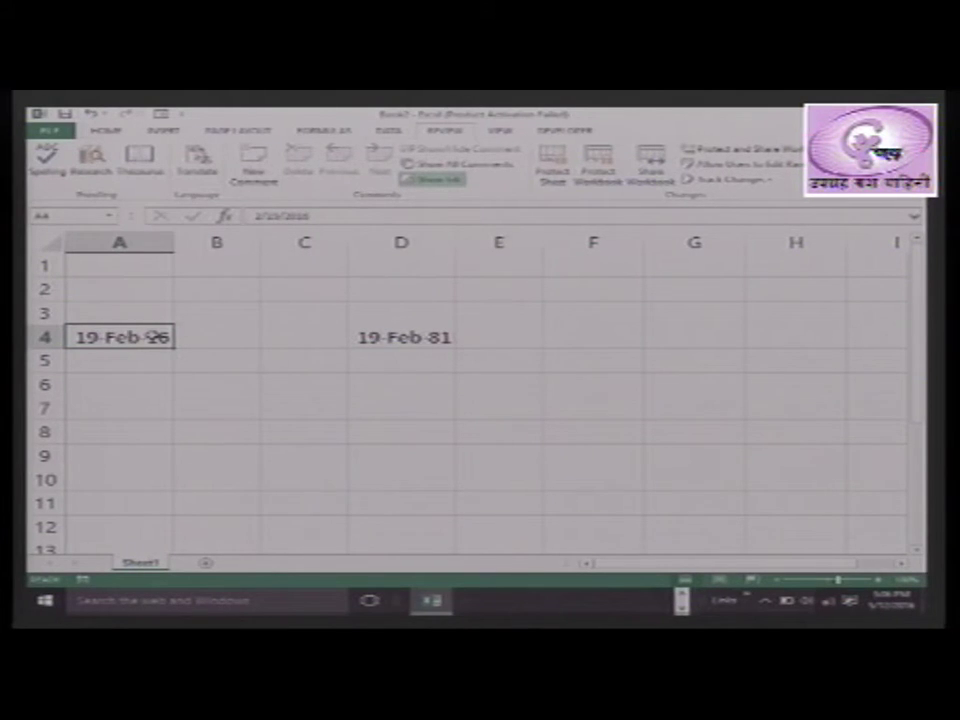
{"action": "left_click", "coordinate": [403, 339], "text": "ctrl"}
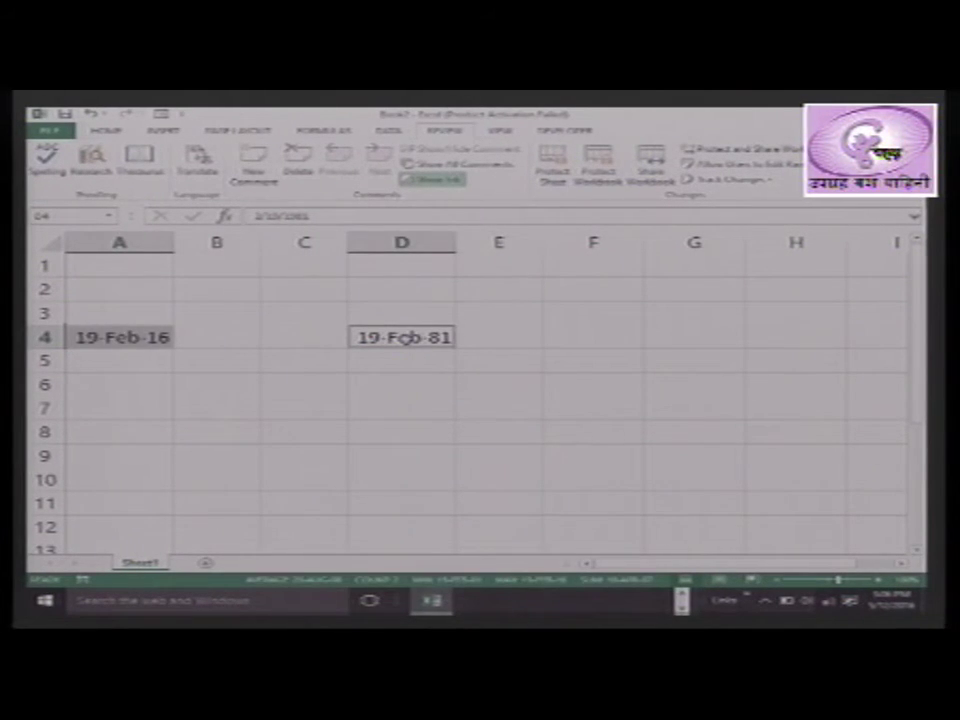
Set the date cells A4 and D4 to Locked and Hidden in Format Cells Protection
{"action": "right_click", "coordinate": [407, 340]}
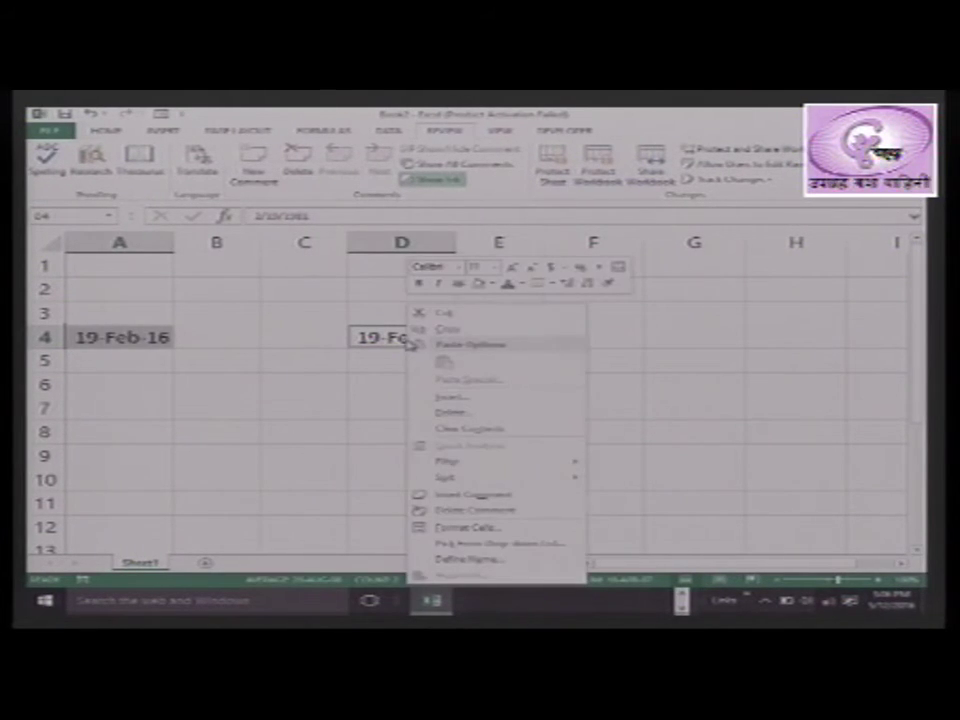
{"action": "left_click", "coordinate": [461, 529]}
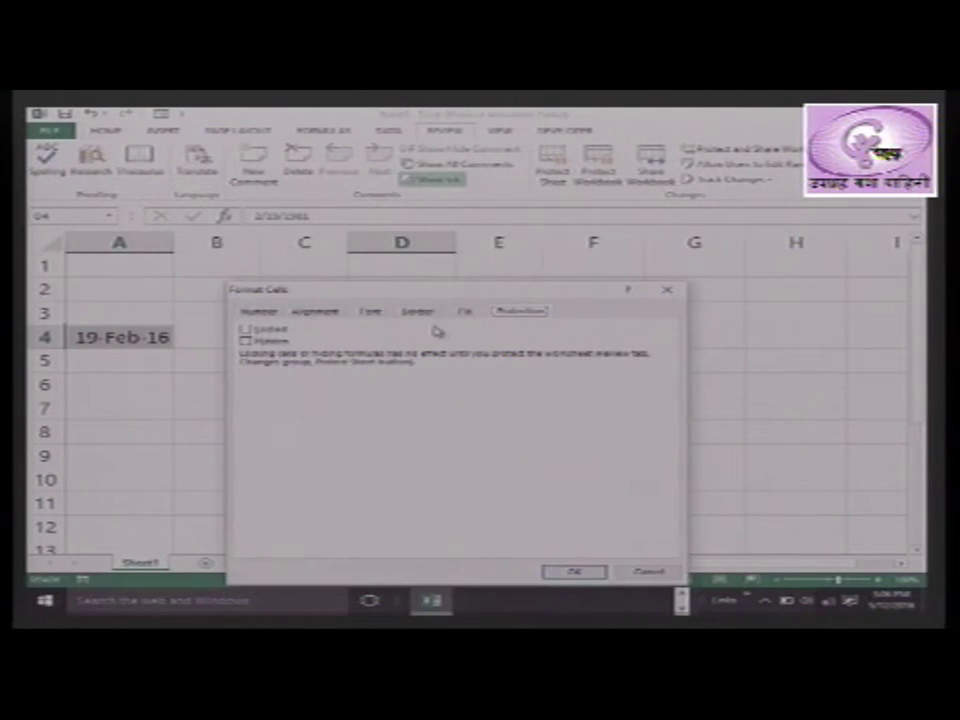
{"action": "left_click", "coordinate": [246, 341]}
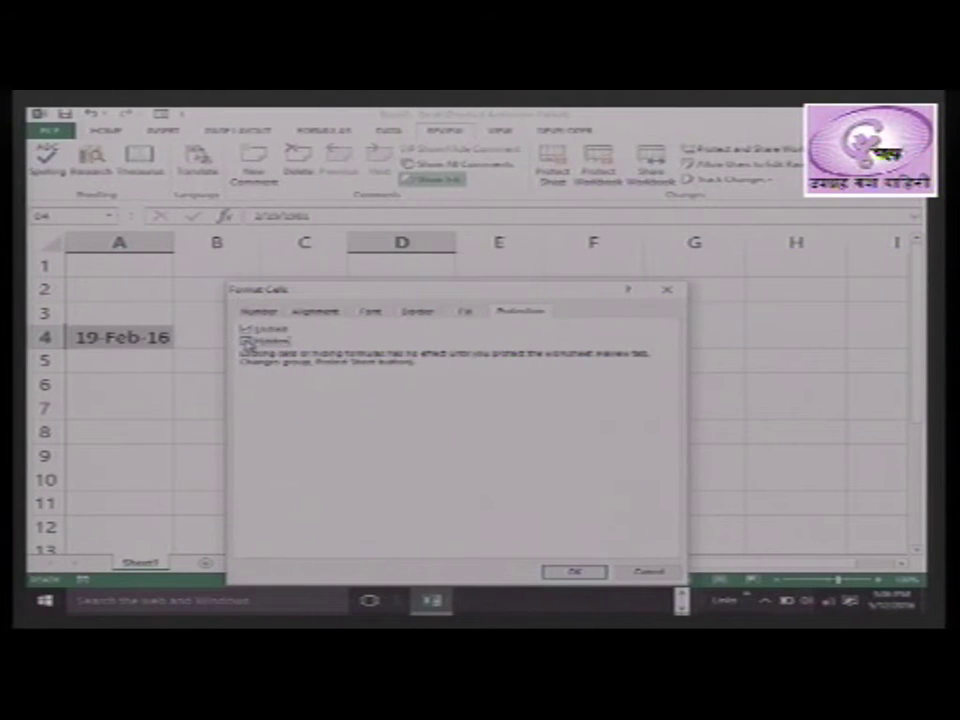
{"action": "left_click", "coordinate": [582, 572]}
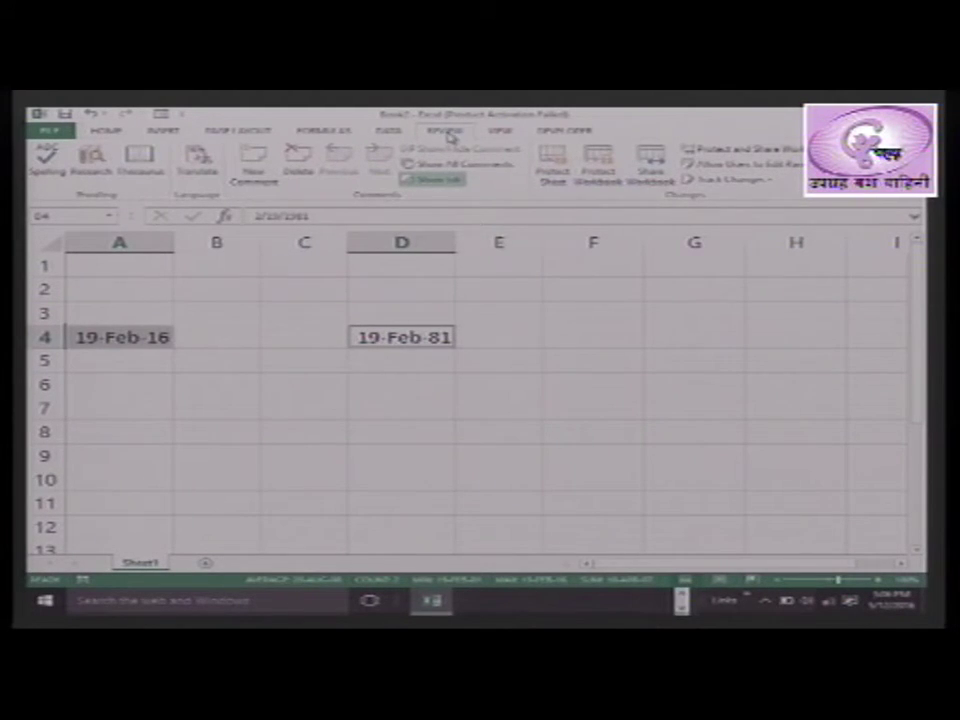
Confirm the Protect Sheet settings and re-enter the password to lock the sheet
{"action": "left_click", "coordinate": [548, 183]}
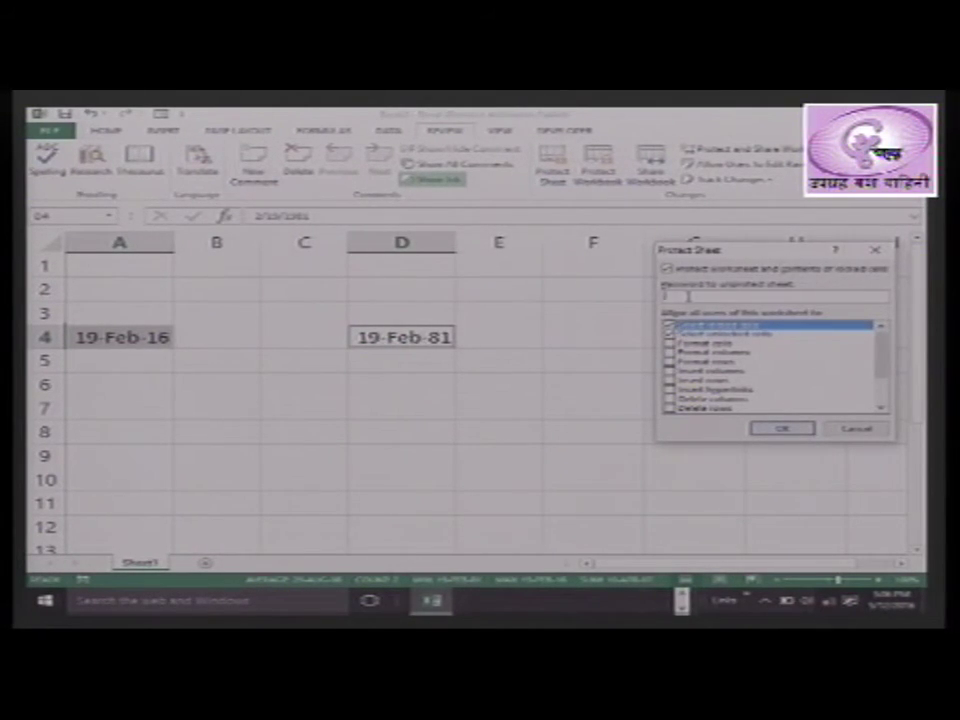
{"action": "left_click", "coordinate": [690, 297]}
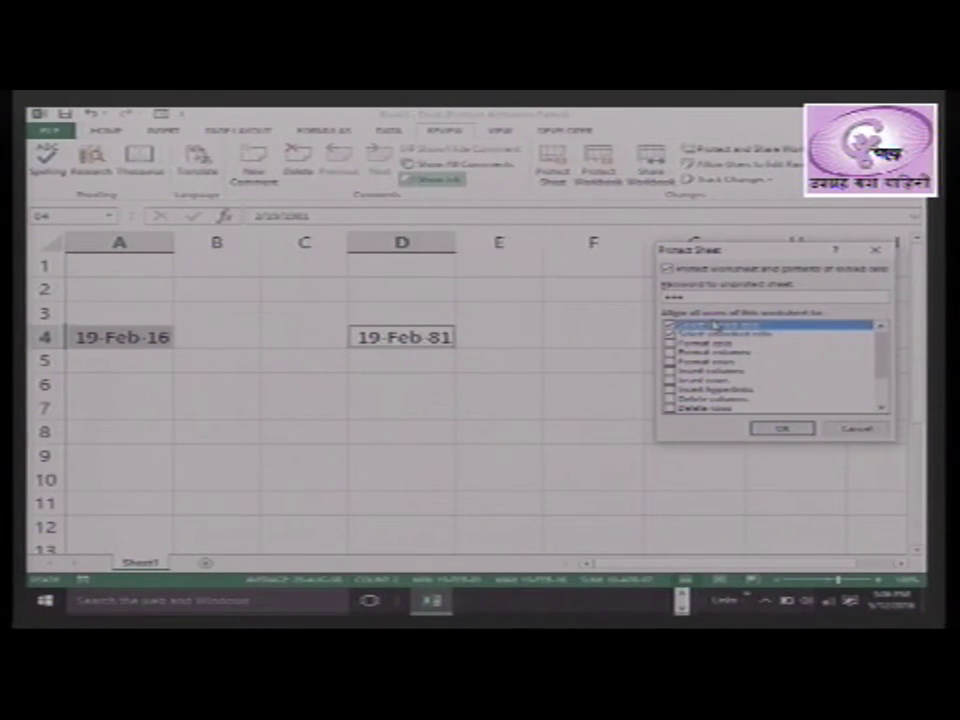
{"action": "left_click", "coordinate": [797, 431]}
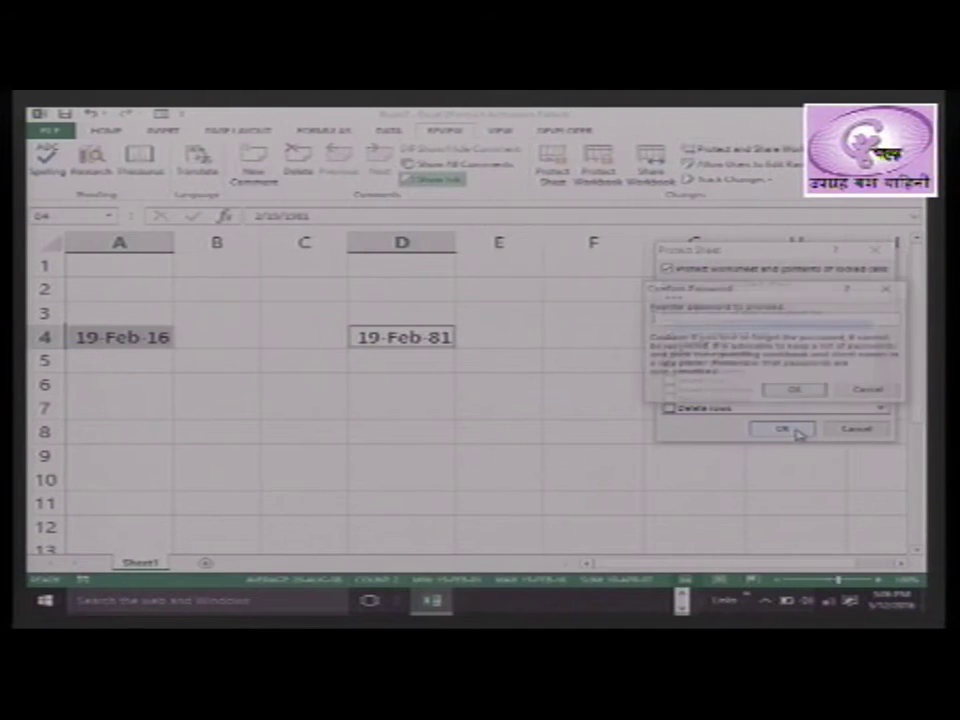
{"action": "type", "text": "•••"}
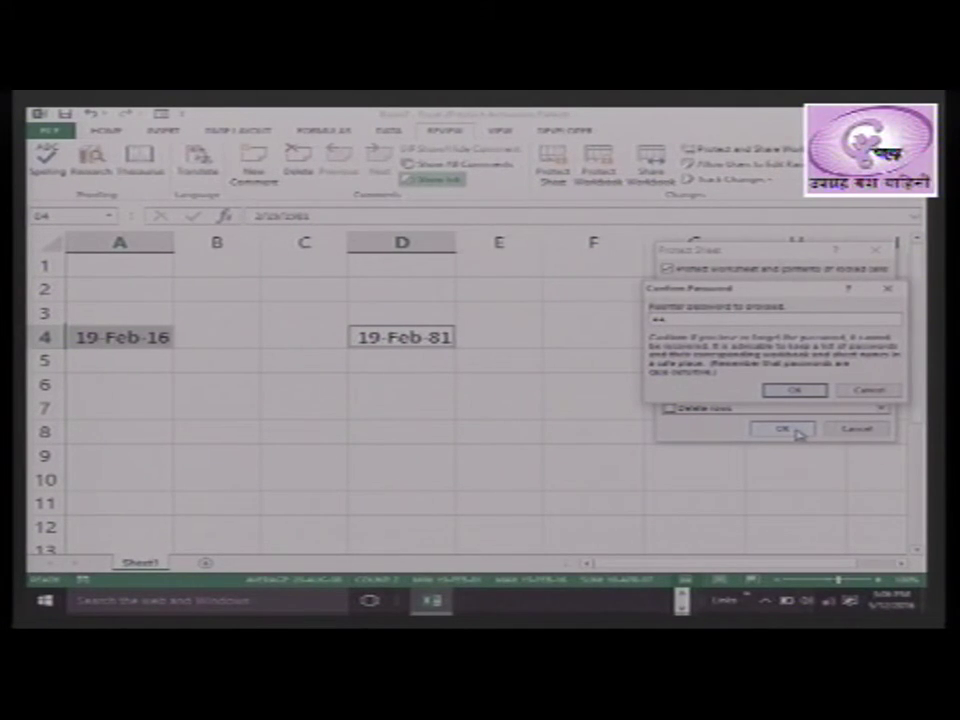
{"action": "key", "text": "Return"}
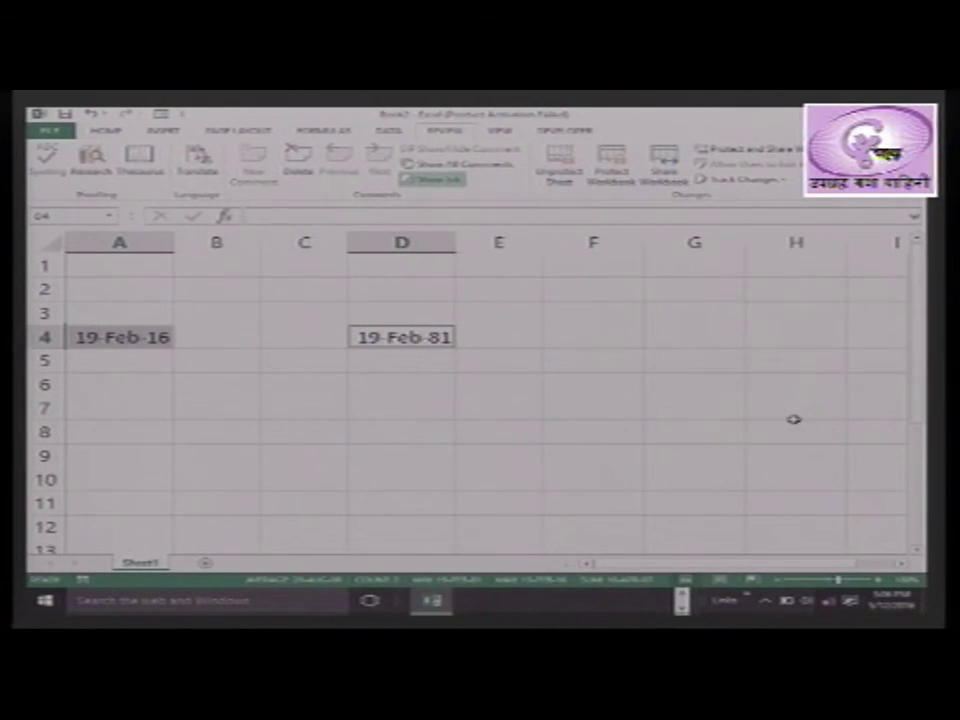
{"action": "left_click", "coordinate": [522, 487]}
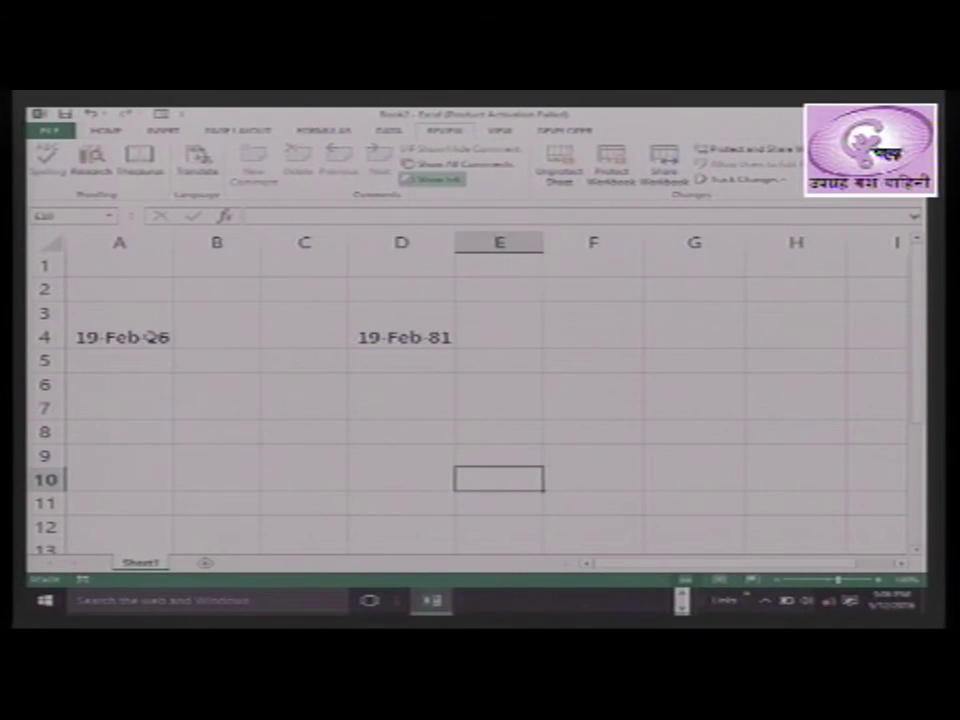
{"action": "left_click", "coordinate": [150, 337]}
{"action": "double_click", "coordinate": [157, 338]}
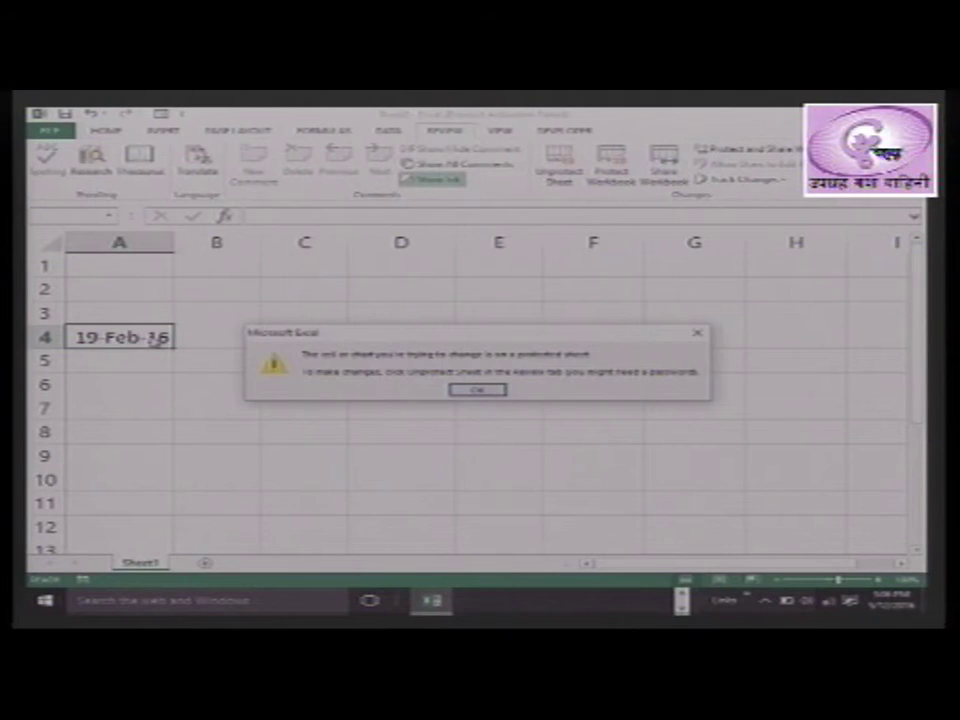
{"action": "key", "text": "Return"}
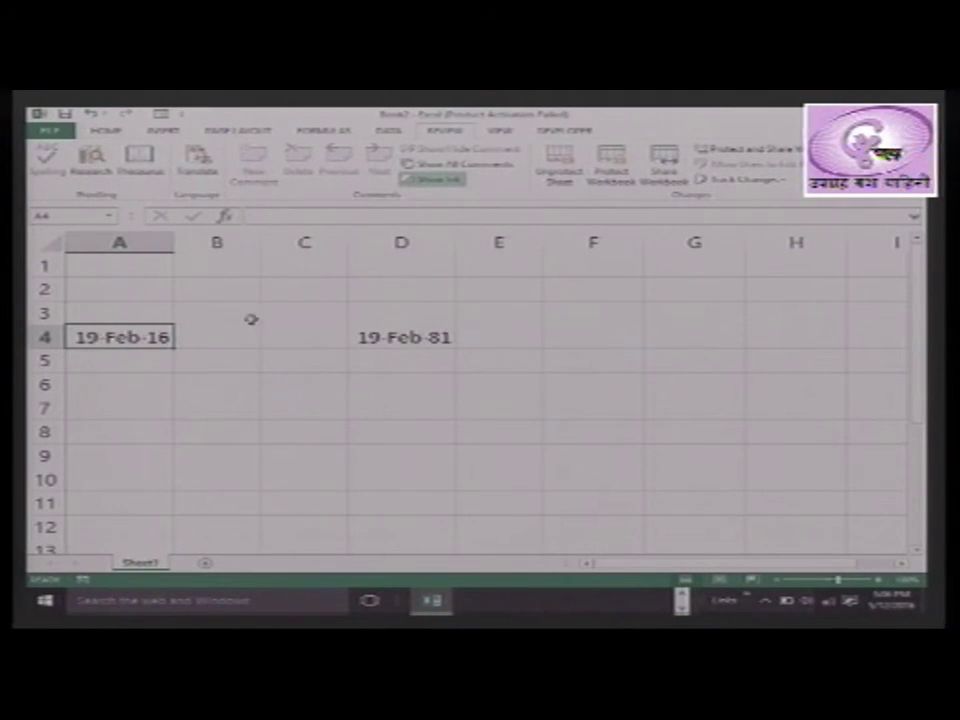
{"action": "left_click", "coordinate": [405, 338]}
{"action": "double_click", "coordinate": [407, 340]}
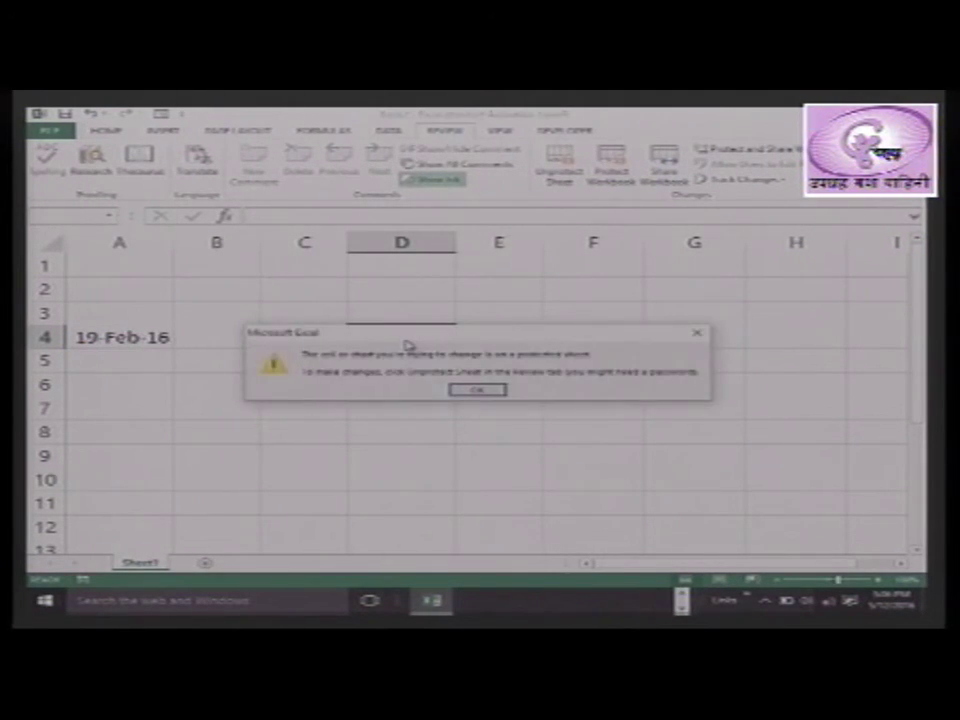
{"action": "key", "text": "Return"}
{"action": "double_click", "coordinate": [407, 344]}
{"action": "key", "text": "Return"}
{"action": "double_click", "coordinate": [407, 344]}
{"action": "key", "text": "Return"}
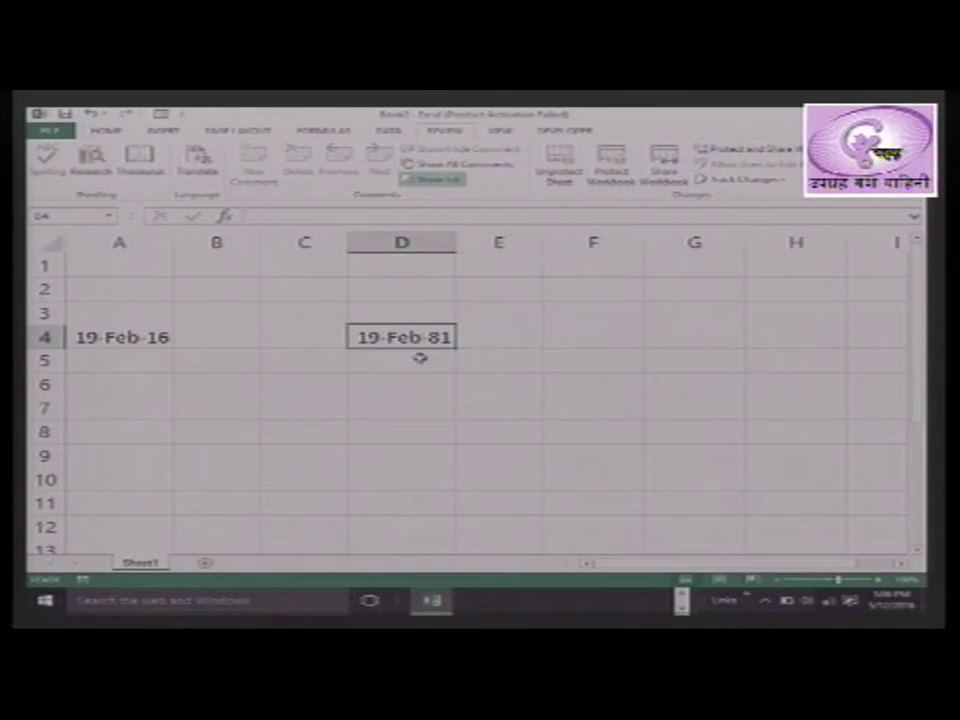
Enter 'jdskljskfjksfjlsf', 'sf' and 'dsf' into cells A1, A2 and A3
{"action": "left_click", "coordinate": [141, 267]}
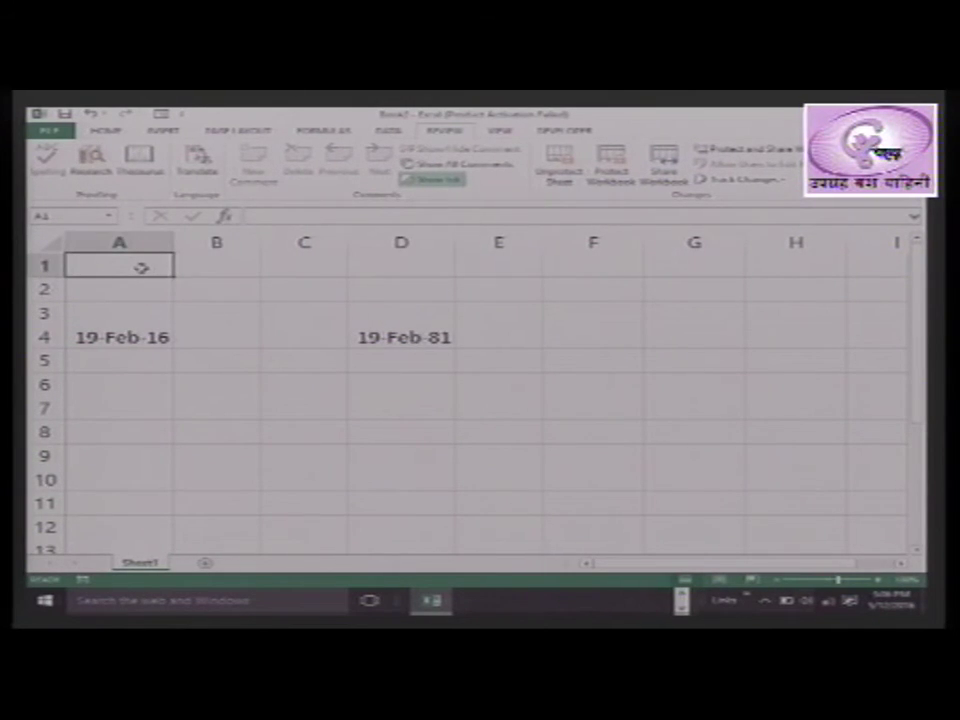
{"action": "type", "text": "jdskljskfjksfjlsf"}
{"action": "key", "text": "Return"}
{"action": "type", "text": "sf"}
{"action": "key", "text": "Return"}
{"action": "type", "text": "dsf"}
{"action": "key", "text": "Return"}
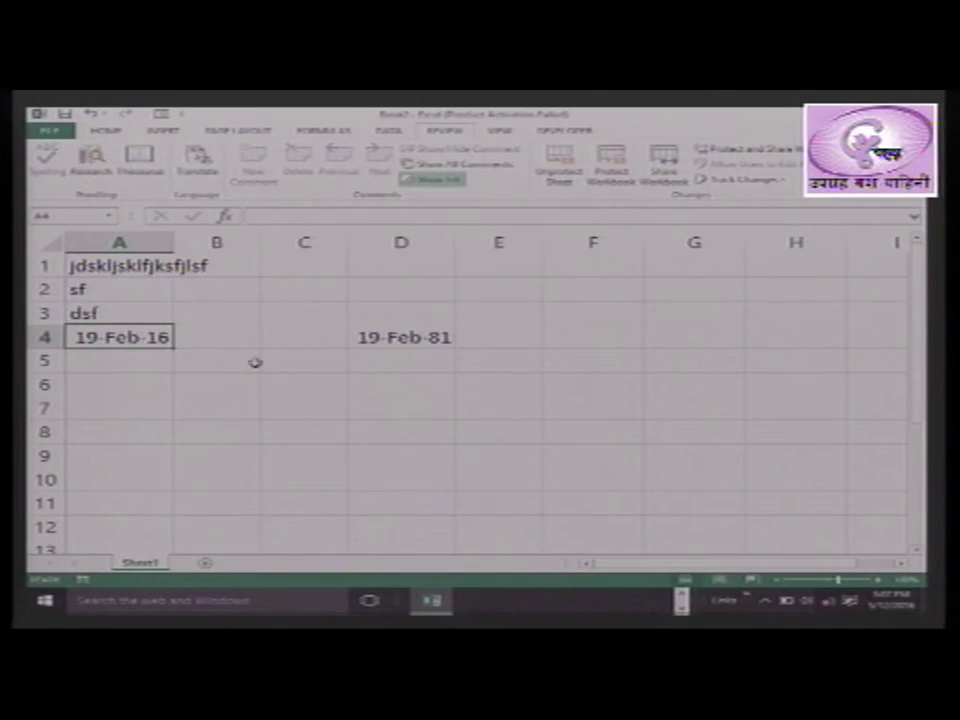
Select the locked date cells A4 and D4 and nearby cells to check their protection
{"action": "left_click", "coordinate": [362, 459]}
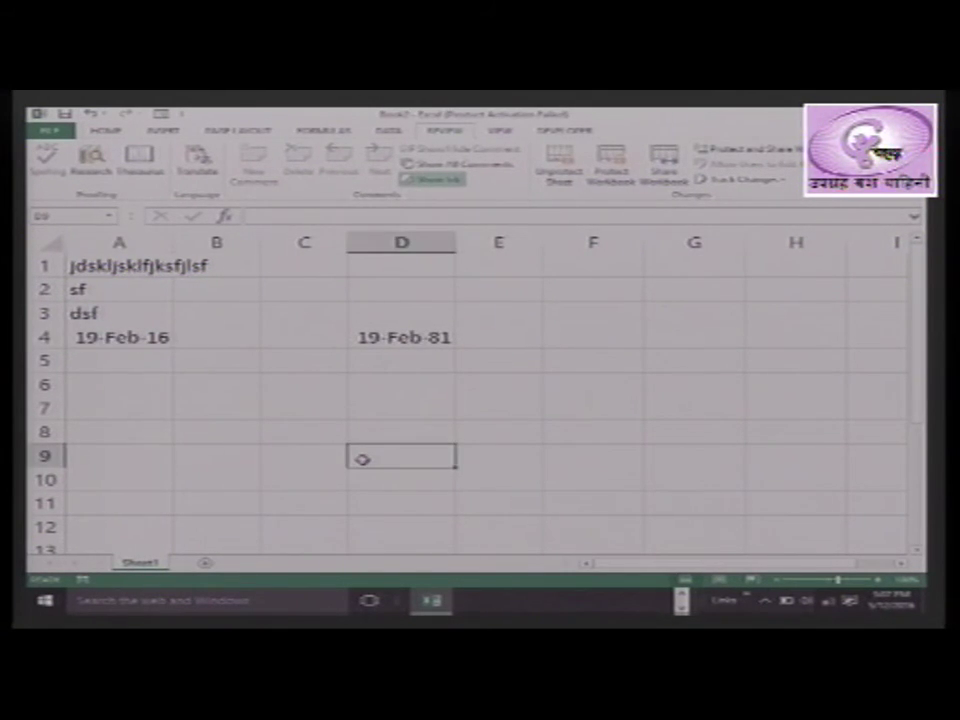
{"action": "left_click", "coordinate": [168, 387]}
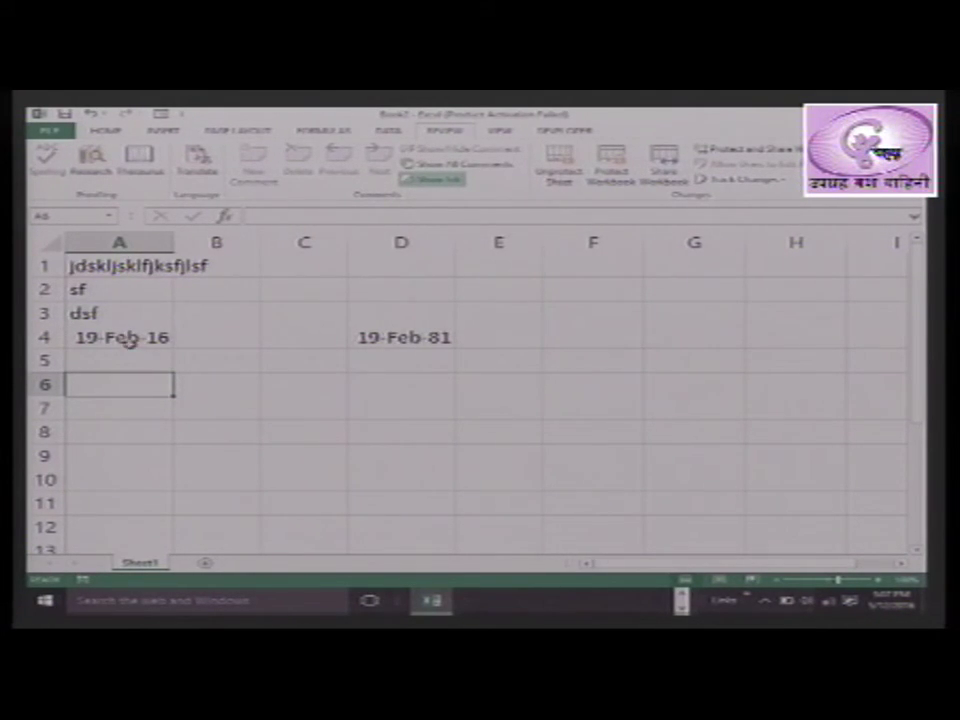
{"action": "left_click", "coordinate": [128, 340]}
{"action": "left_click", "coordinate": [368, 337]}
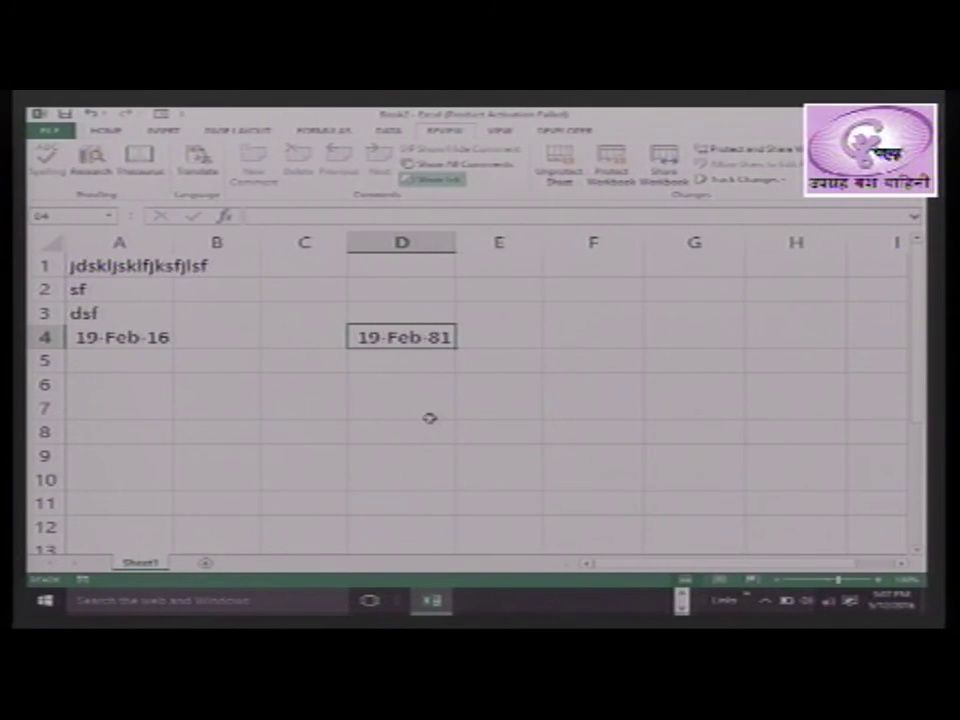
{"action": "left_click", "coordinate": [275, 400]}
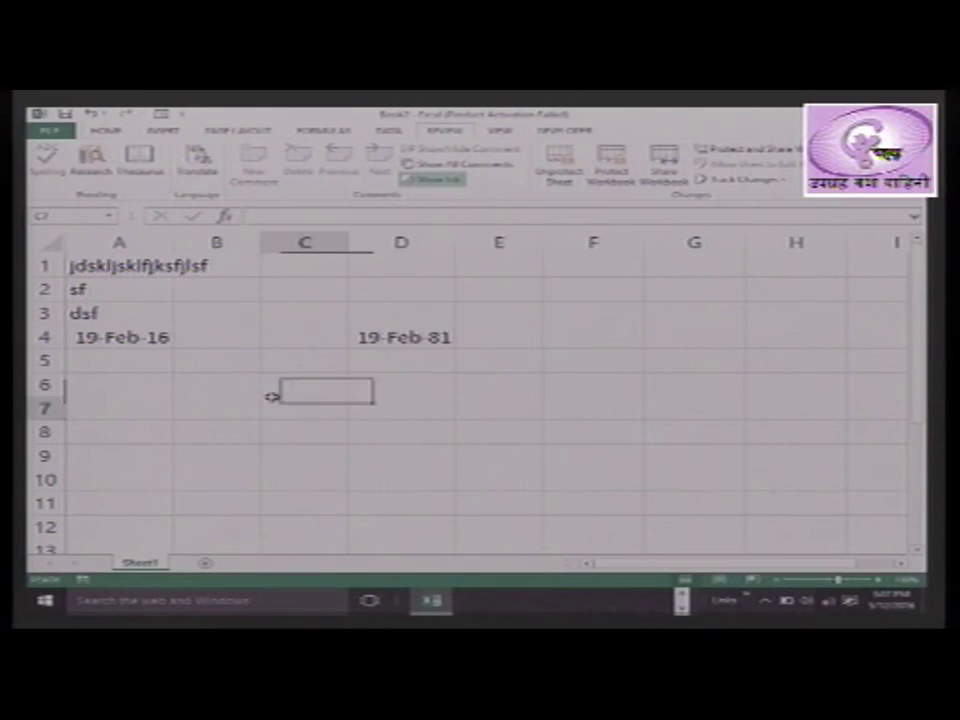
{"action": "left_click", "coordinate": [105, 337]}
{"action": "left_click", "coordinate": [397, 339]}
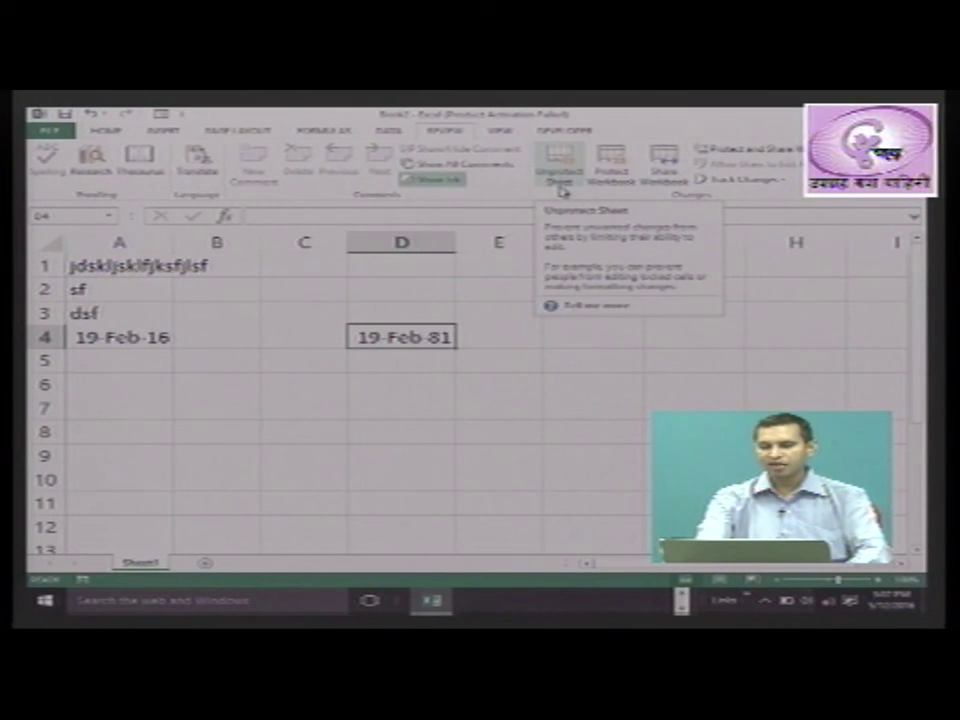
Unprotect the sheet from the Review tab by entering the sheet password
{"action": "left_click", "coordinate": [502, 333]}
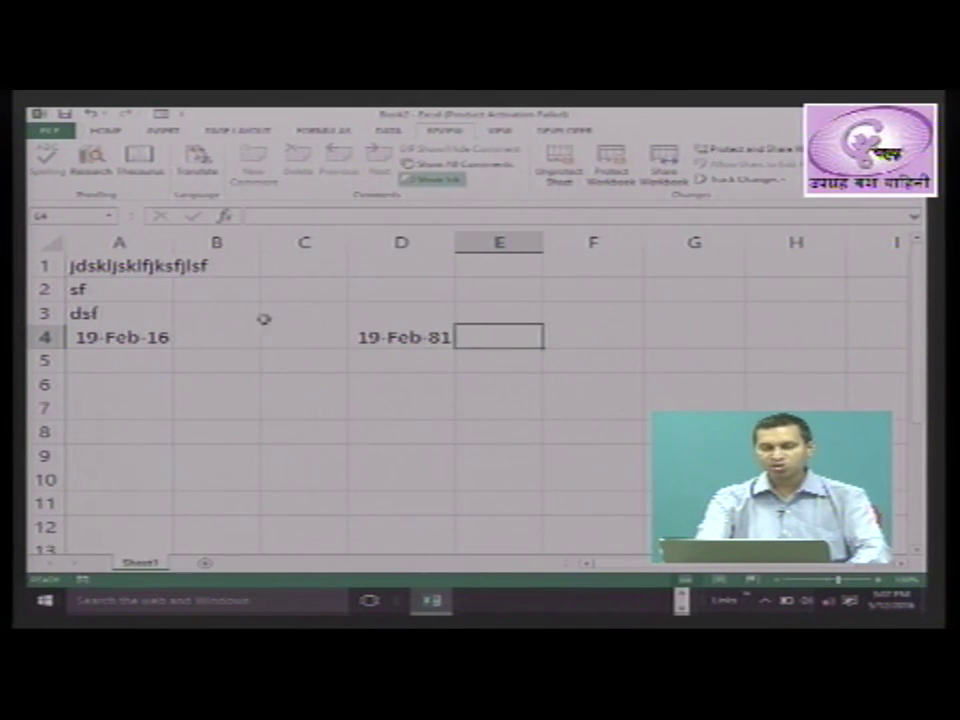
{"action": "left_click", "coordinate": [147, 336]}
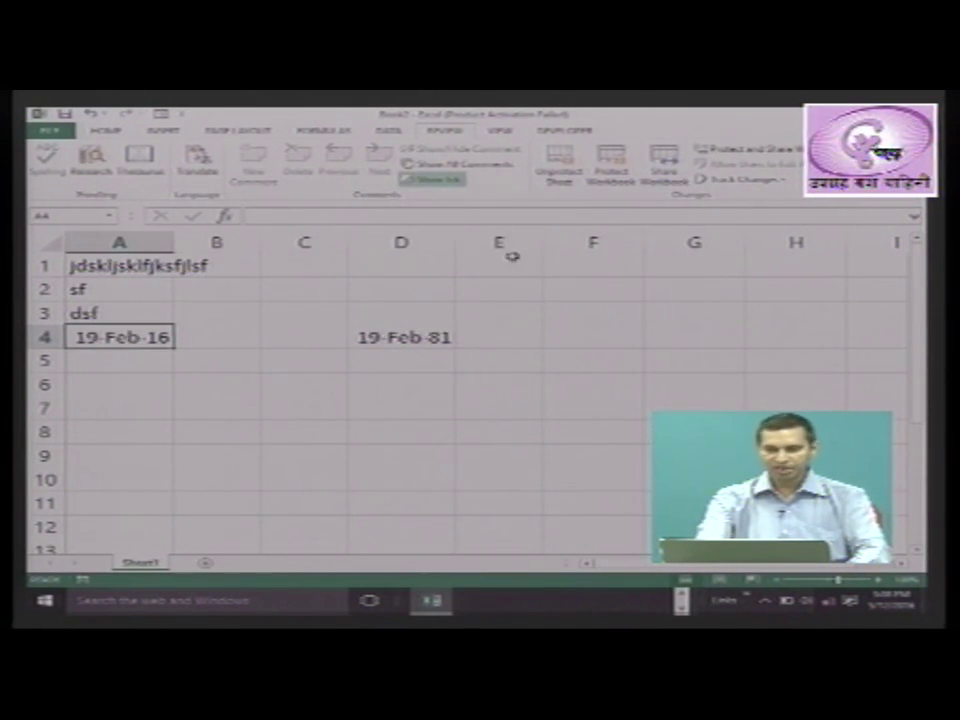
{"action": "left_click", "coordinate": [562, 172]}
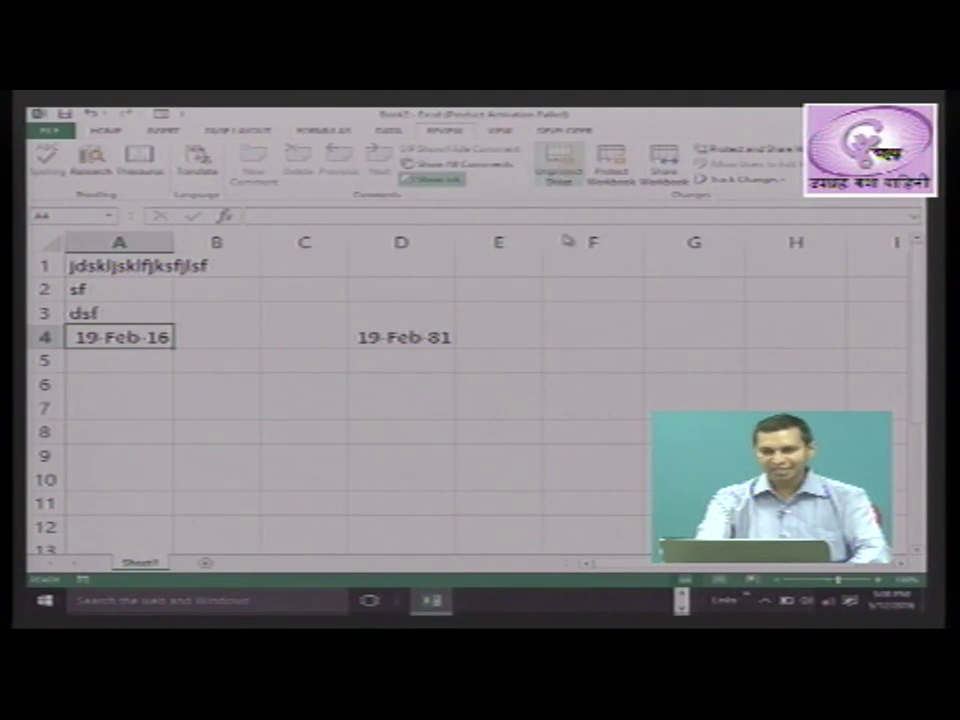
{"action": "type", "text": "12"}
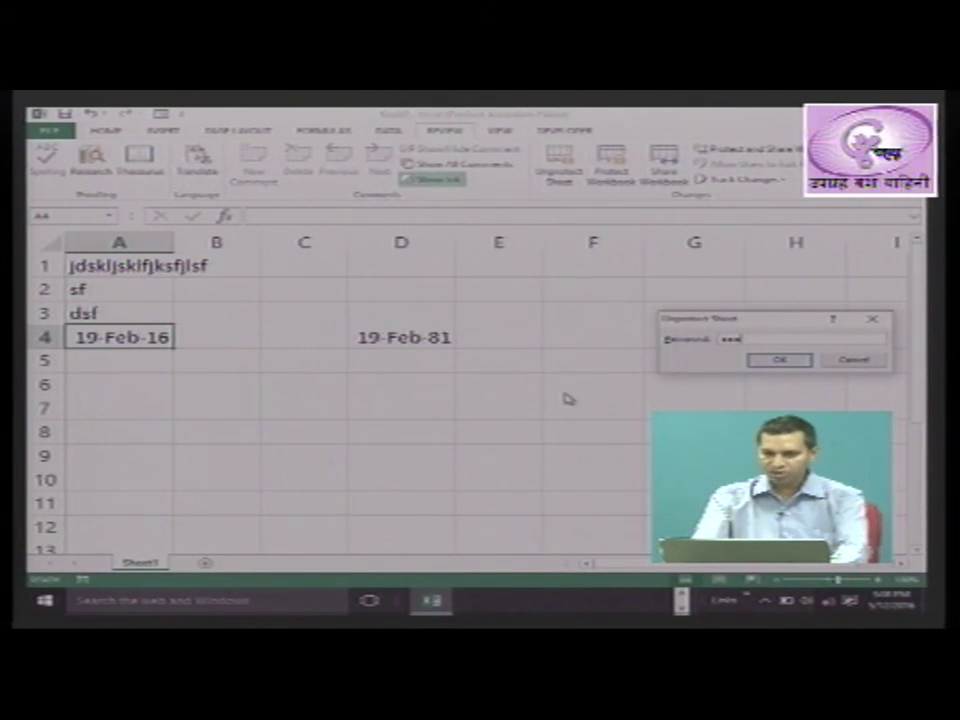
{"action": "key", "text": "Return"}
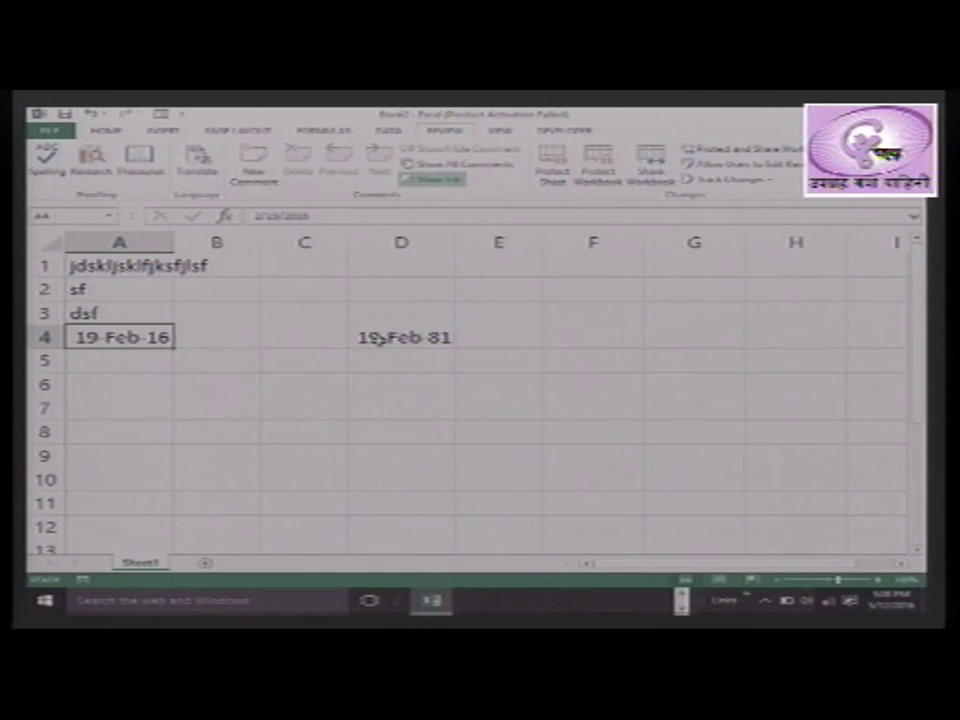
{"action": "left_click", "coordinate": [380, 338]}
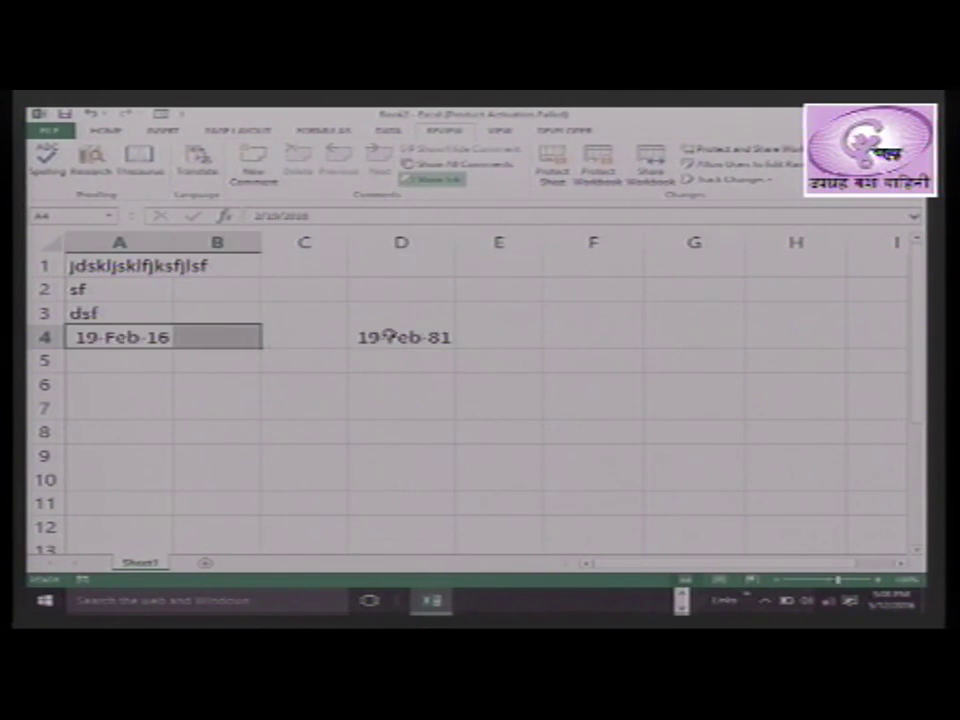
Delete the date from cell A4 now that the sheet is unprotected
{"action": "key", "text": "Return"}
{"action": "left_click", "coordinate": [443, 424]}
{"action": "left_click_drag", "start_coordinate": [156, 336], "coordinate": [398, 349]}
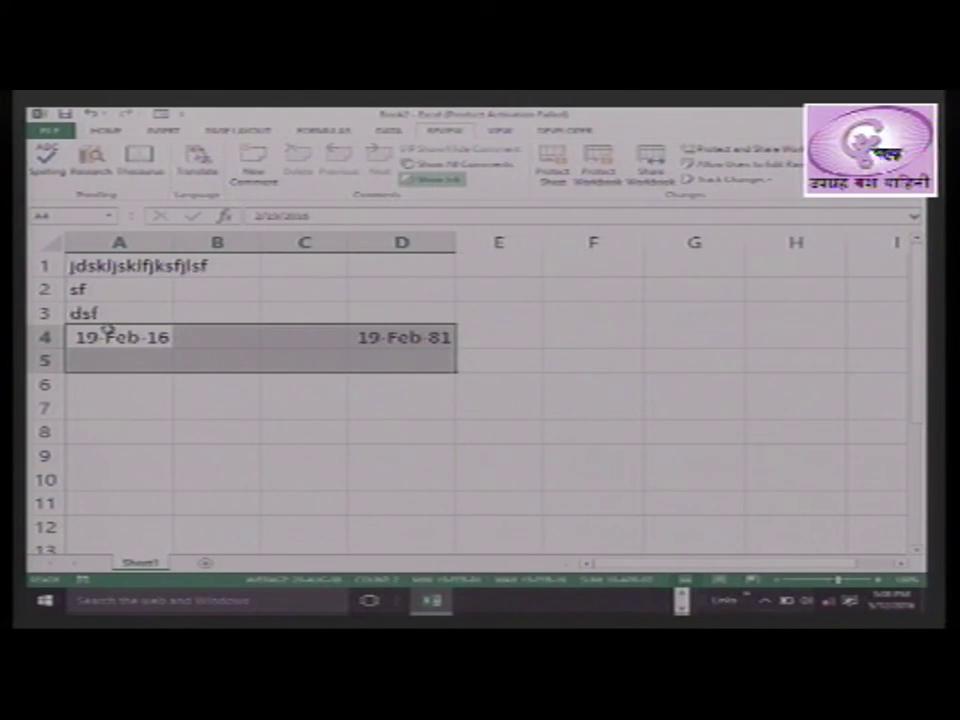
{"action": "left_click", "coordinate": [108, 330]}
{"action": "key", "text": "Delete"}
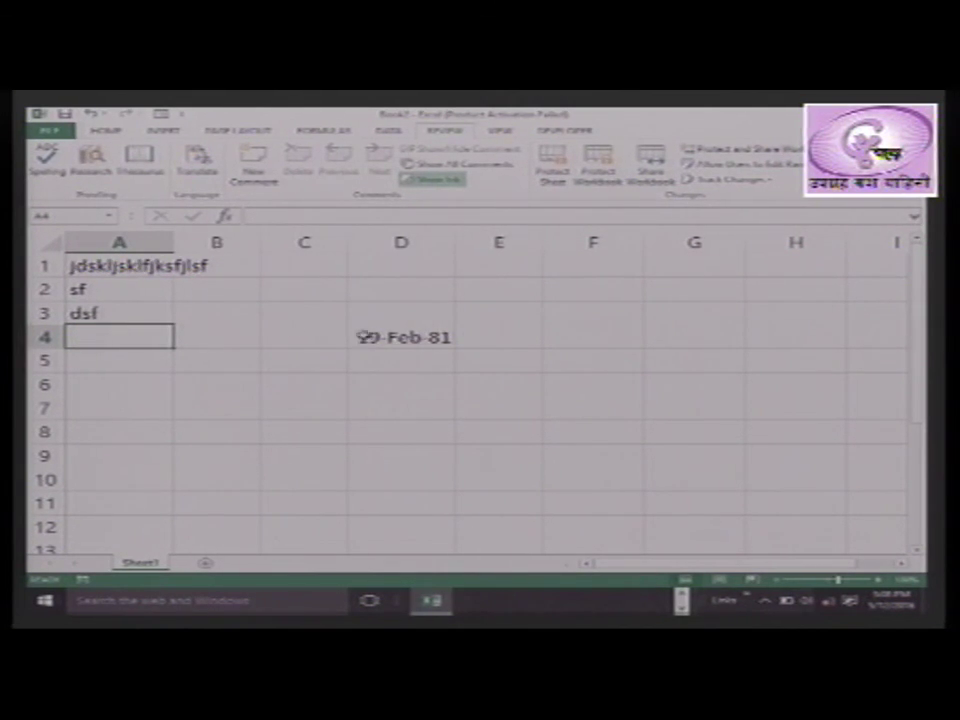
Replace D4's date with 'sfasfsadfsadfsadf' and select the range A1:E5
{"action": "left_click", "coordinate": [369, 336]}
{"action": "type", "text": "sfasfsadfsadfsadf"}
{"action": "key", "text": "Return"}
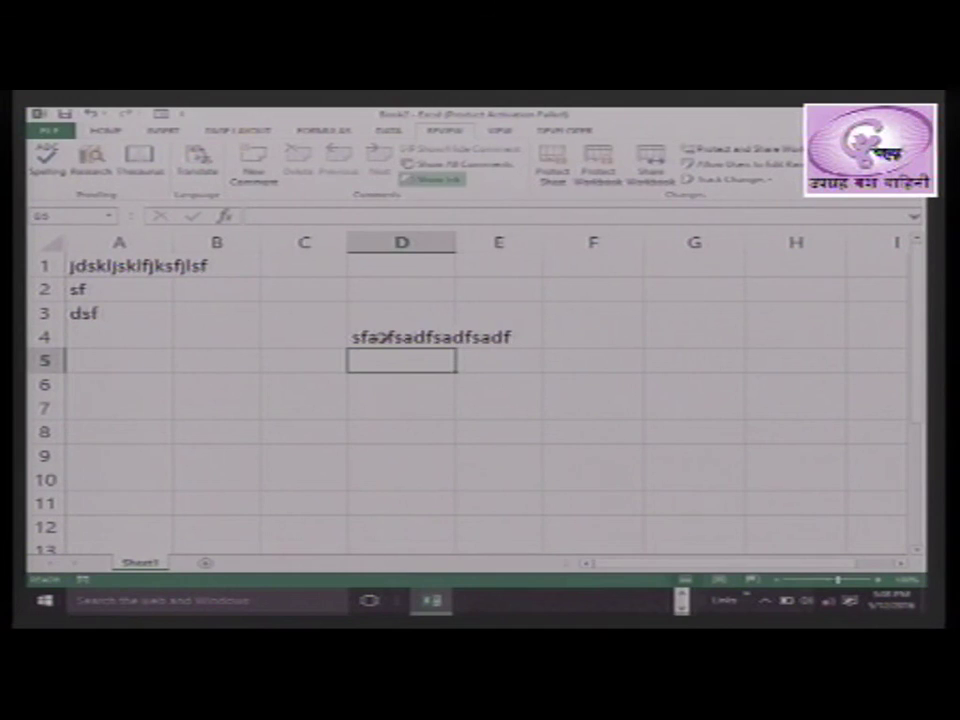
{"action": "key", "text": "Down"}
{"action": "key", "text": "Down"}
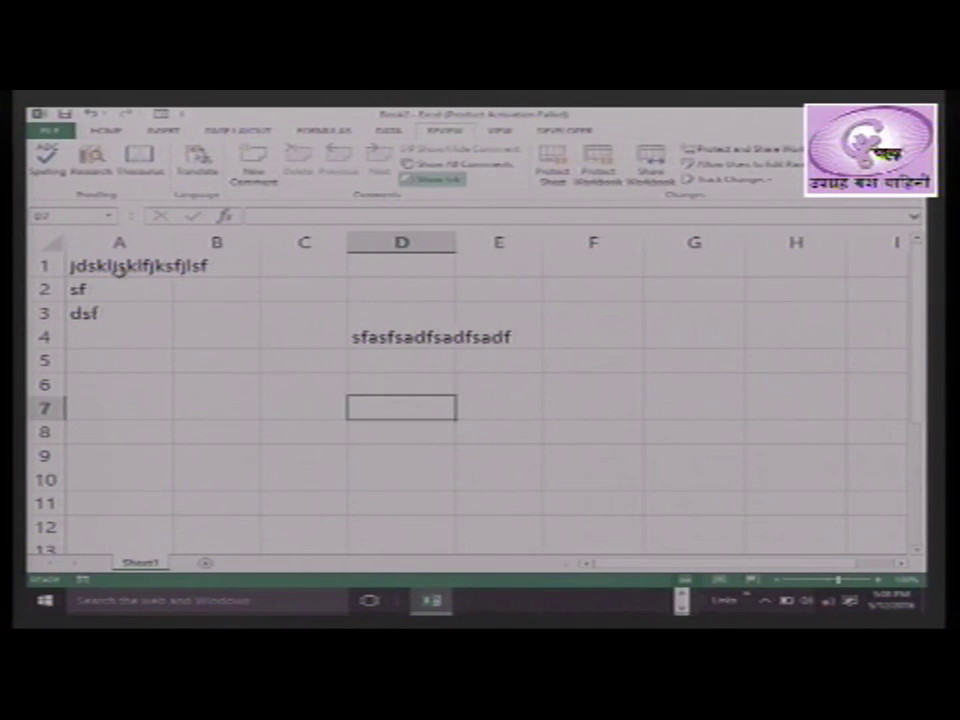
{"action": "mouse_move", "coordinate": [105, 263]}
{"action": "left_mouse_down"}
{"action": "mouse_move", "coordinate": [375, 332]}
{"action": "mouse_move", "coordinate": [456, 364]}
{"action": "left_mouse_up"}
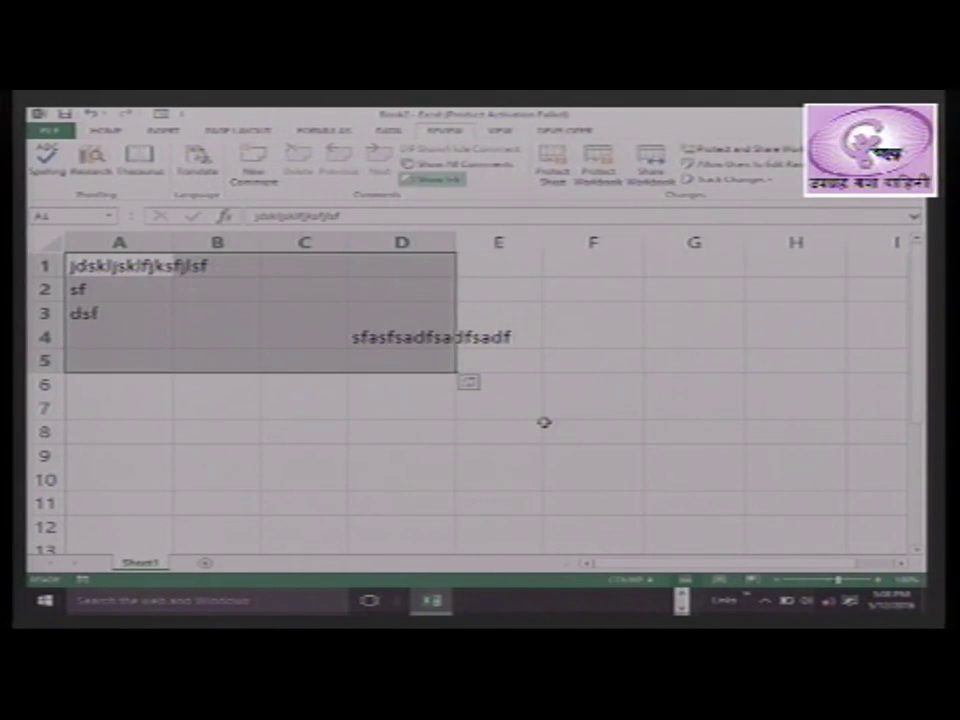
{"action": "left_click", "coordinate": [465, 439]}
{"action": "mouse_move", "coordinate": [125, 268]}
{"action": "left_mouse_down"}
{"action": "mouse_move", "coordinate": [425, 314]}
{"action": "mouse_move", "coordinate": [489, 347]}
{"action": "left_mouse_up"}
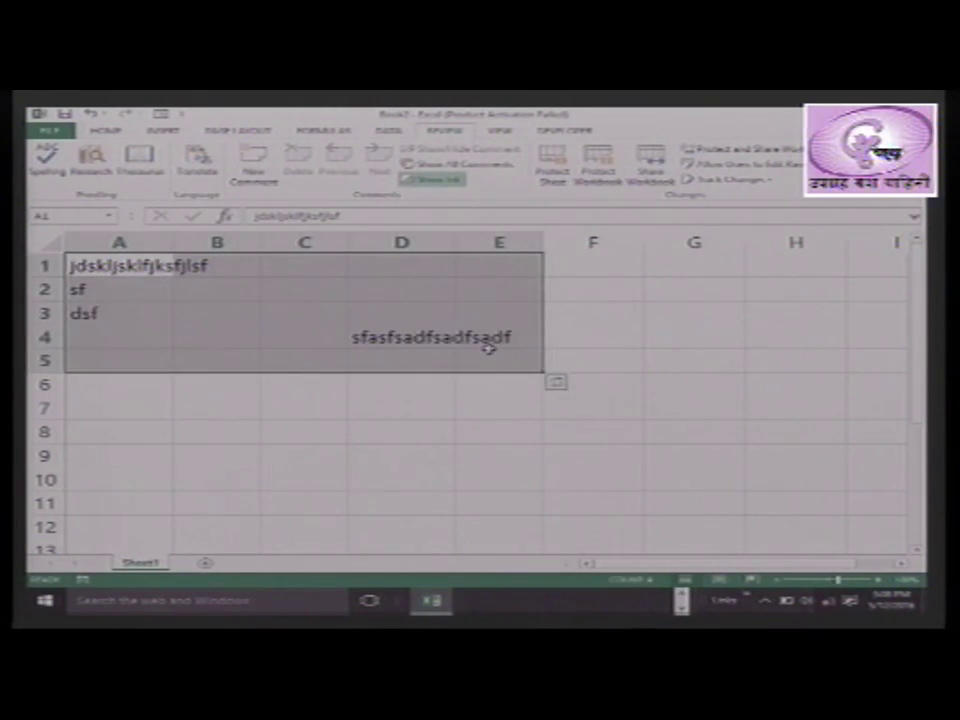